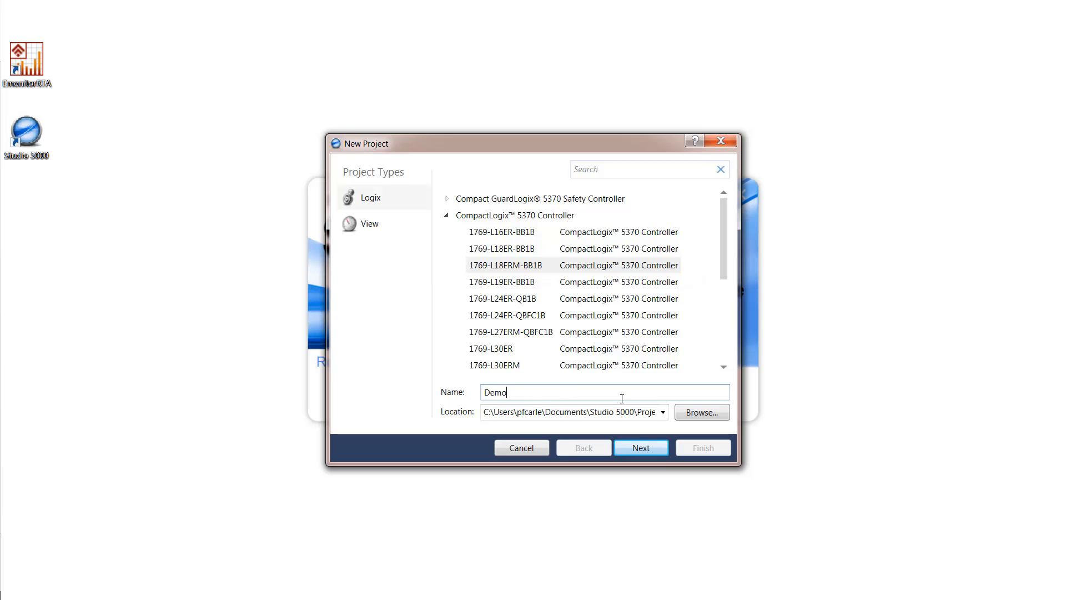
# Finish creating the Demo project for the 1769-L18ERM-BB1B controller with expansion I/O set to 0 Modules
pyautogui.click(652, 453)
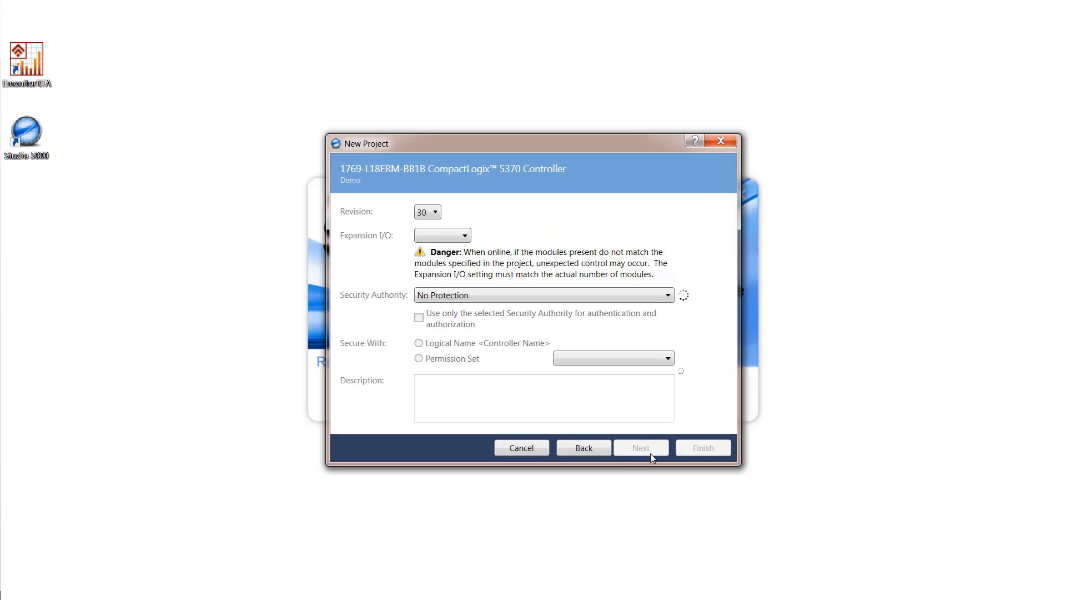
pyautogui.click(459, 236)
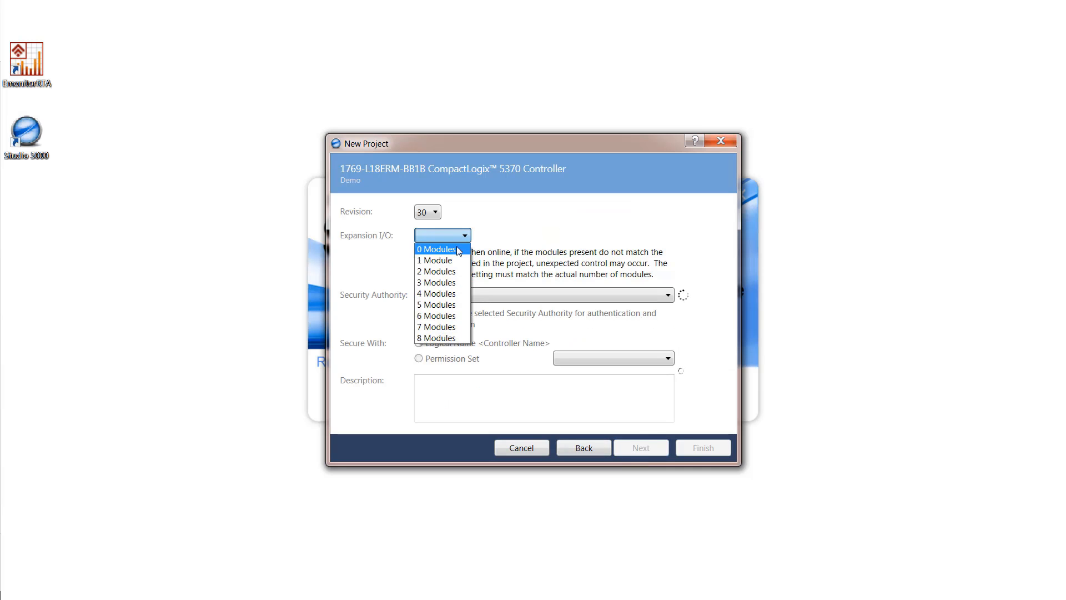
pyautogui.click(458, 250)
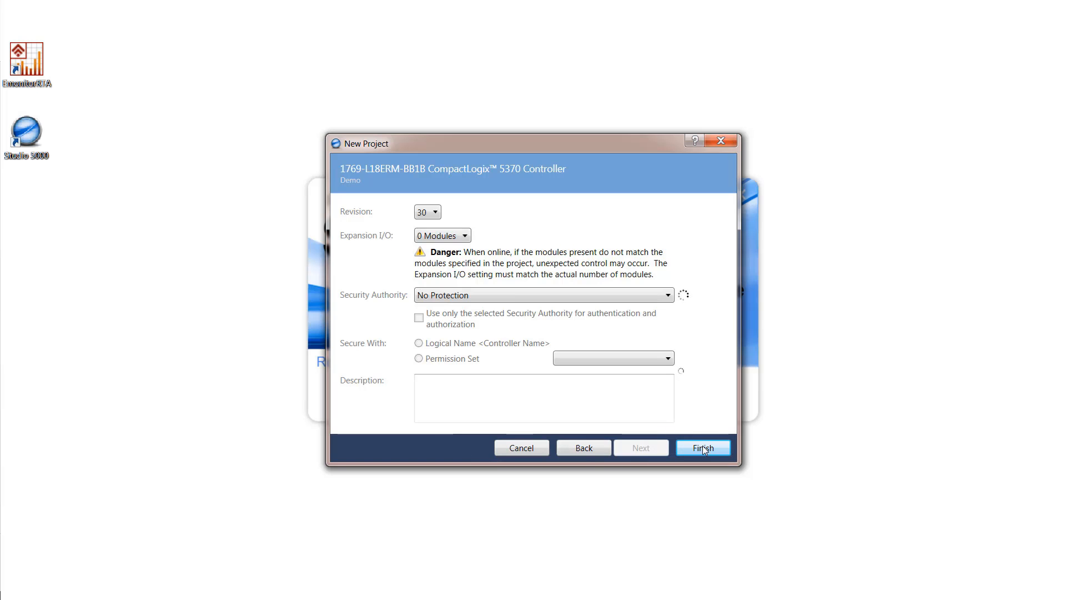
pyautogui.click(673, 448)
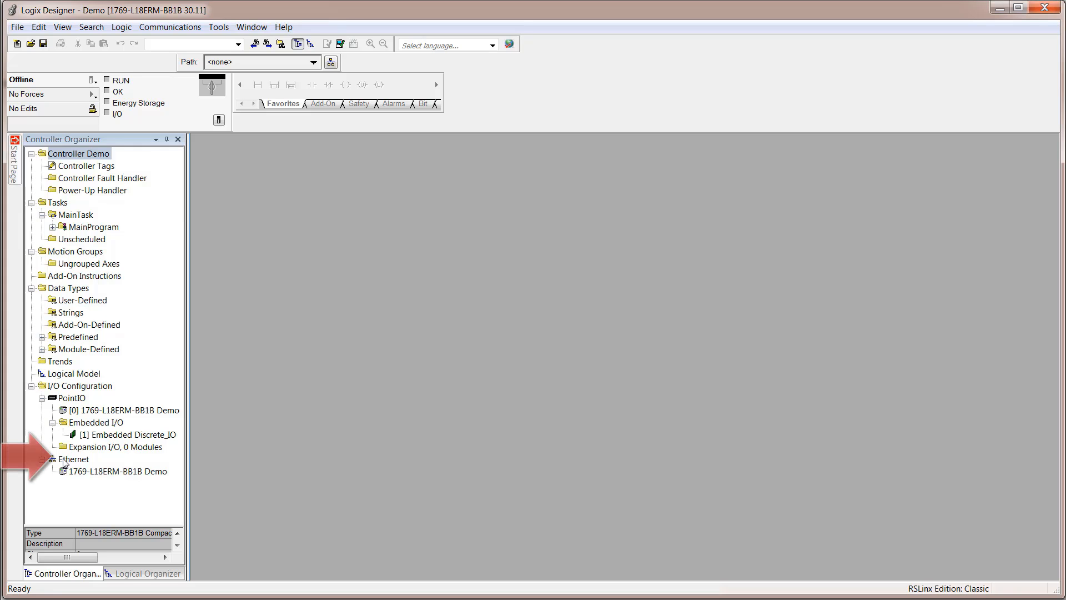
# Create a new module on the Ethernet network, finding the 1444-DYN04-01RA Dynamix condition monitor by searching the catalog for 1444
pyautogui.rightClick(64, 460)
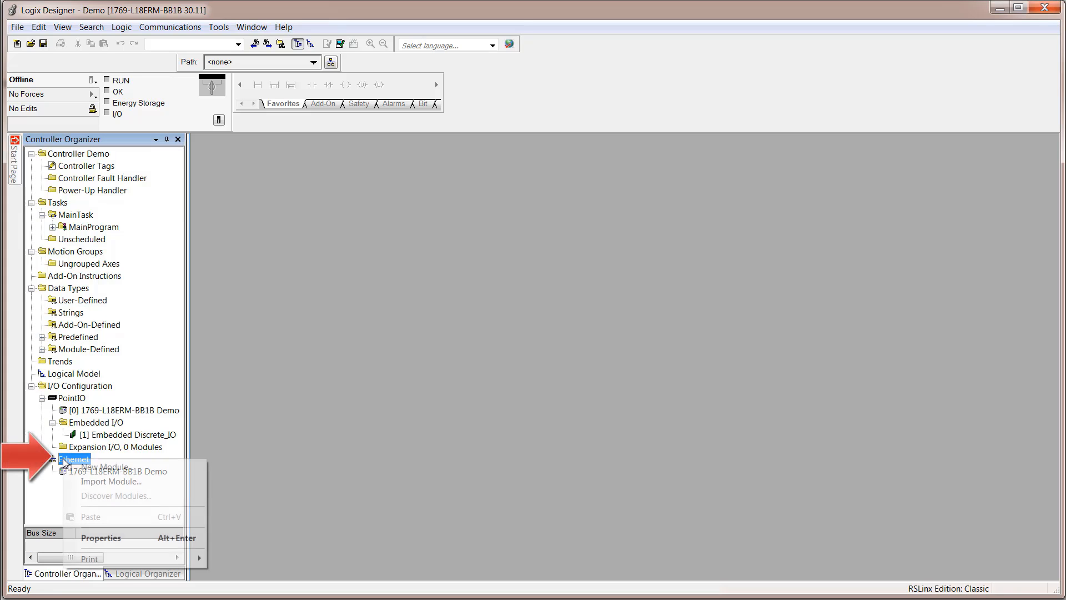
pyautogui.click(93, 469)
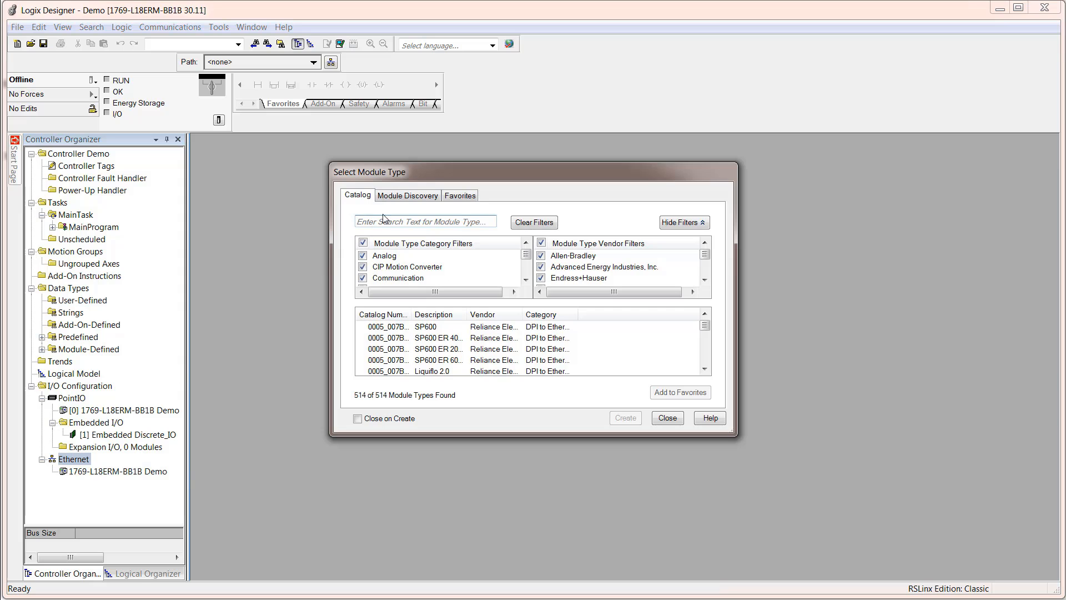
pyautogui.click(387, 225)
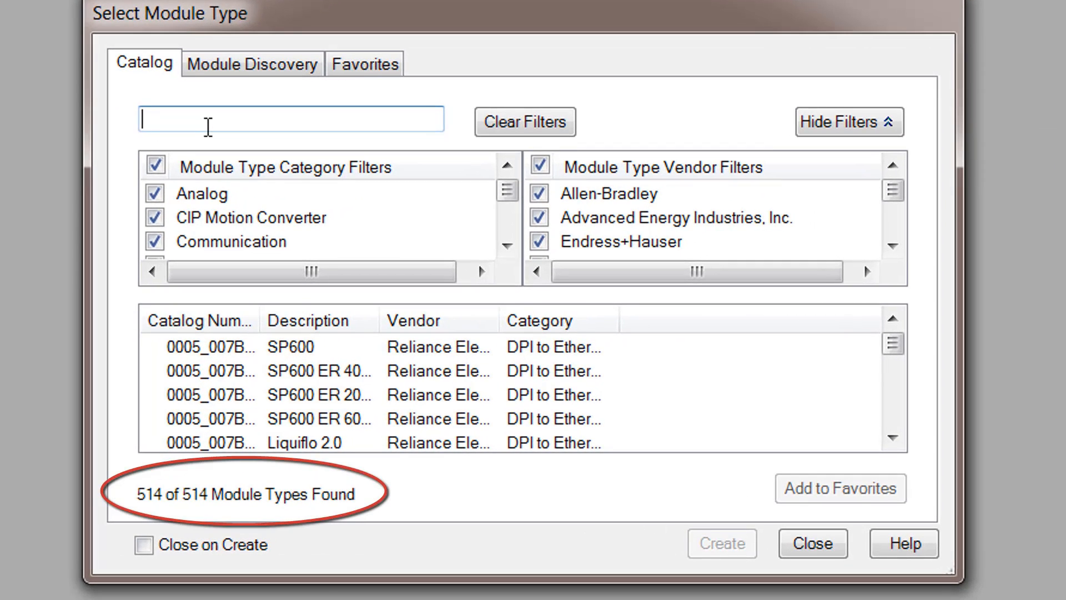
pyautogui.write('1444')
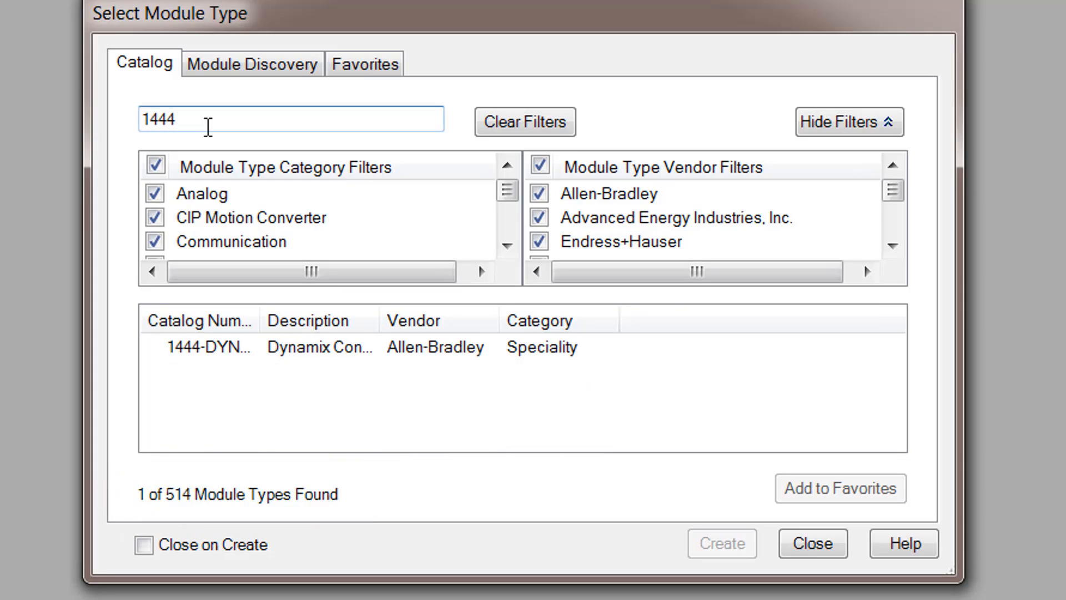
pyautogui.click(230, 350)
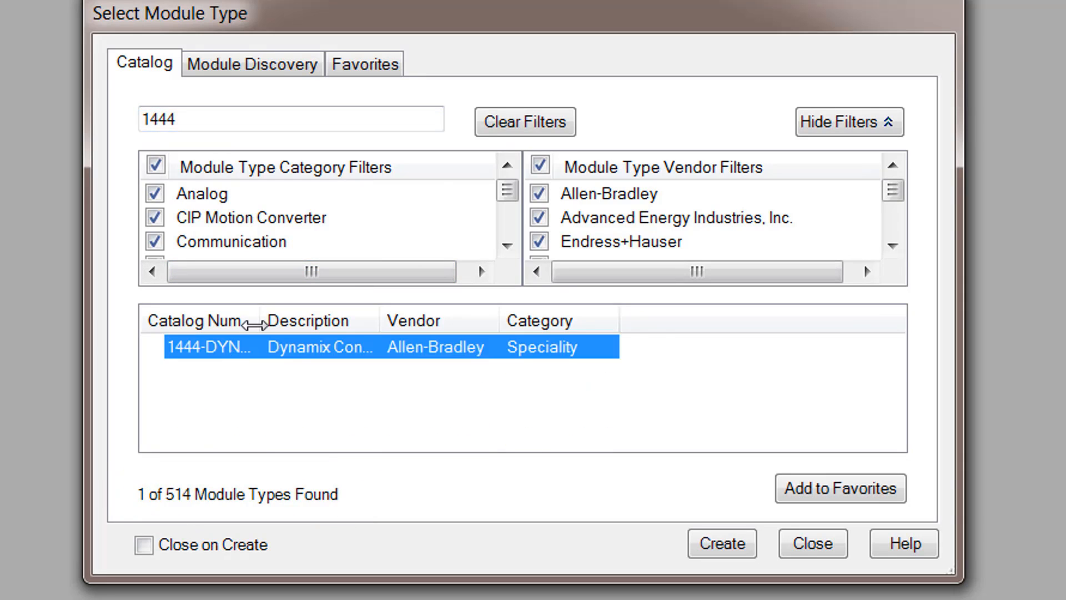
pyautogui.moveTo(256, 325); pyautogui.dragTo(298, 335)
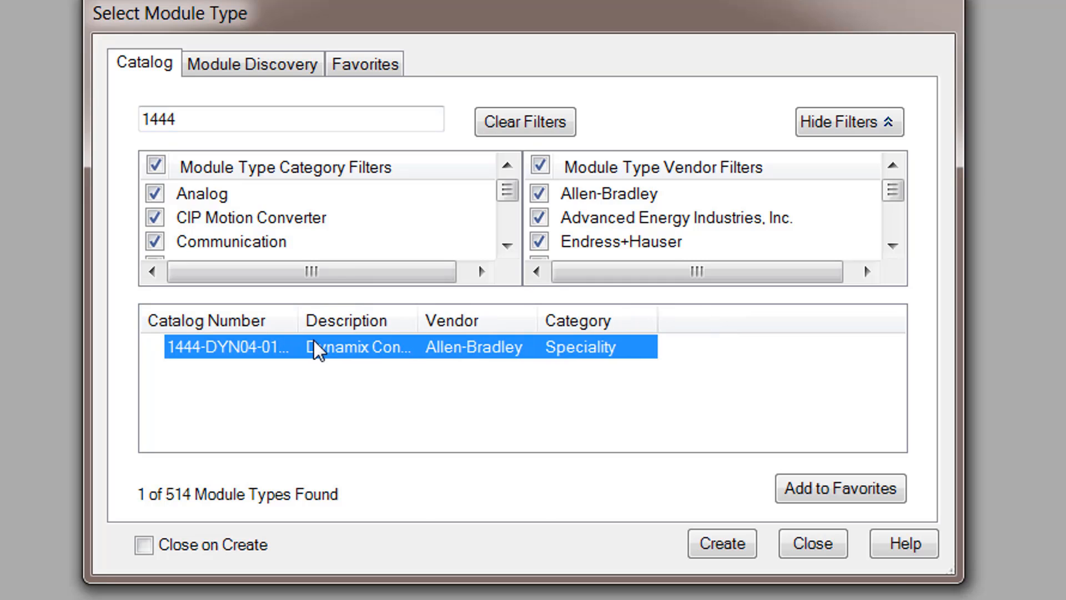
pyautogui.click(745, 548)
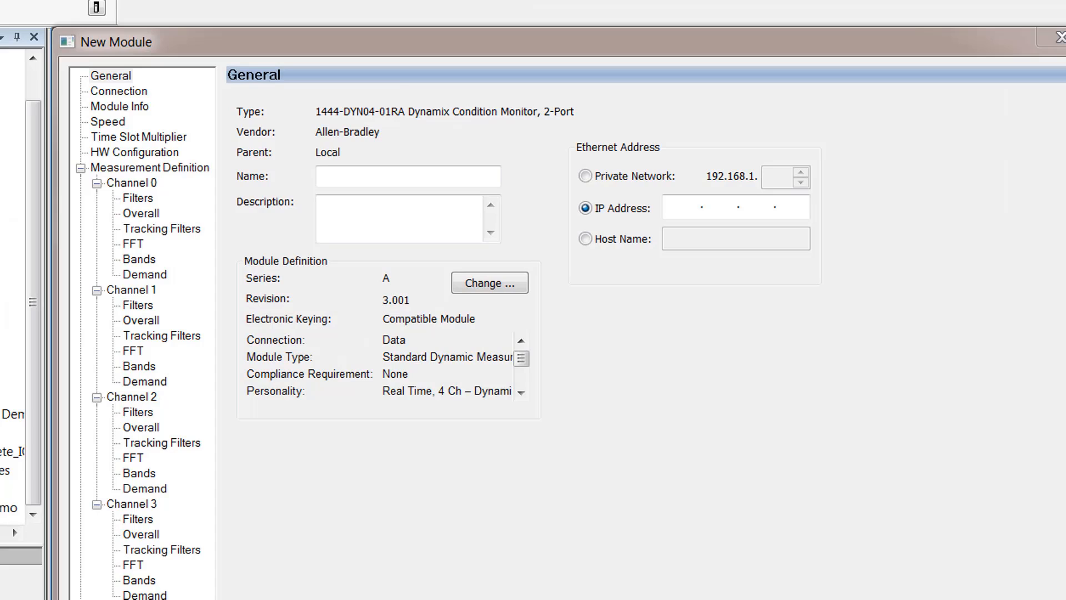
# Name the new module Demo and assign it the private network address 192.168.1.89
pyautogui.click(323, 175)
pyautogui.write('Demo')
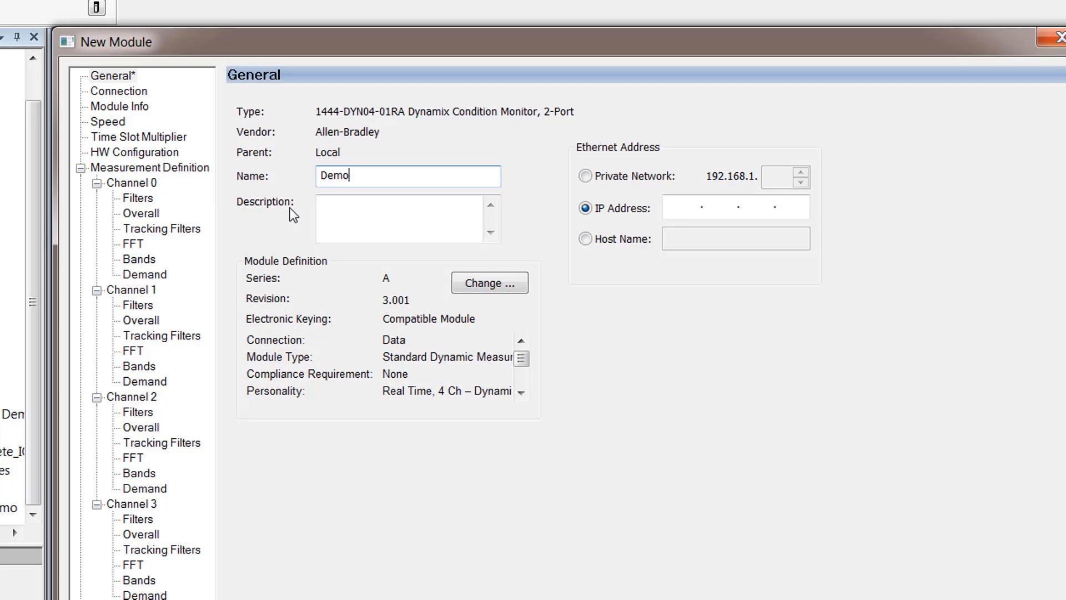
pyautogui.click(590, 179)
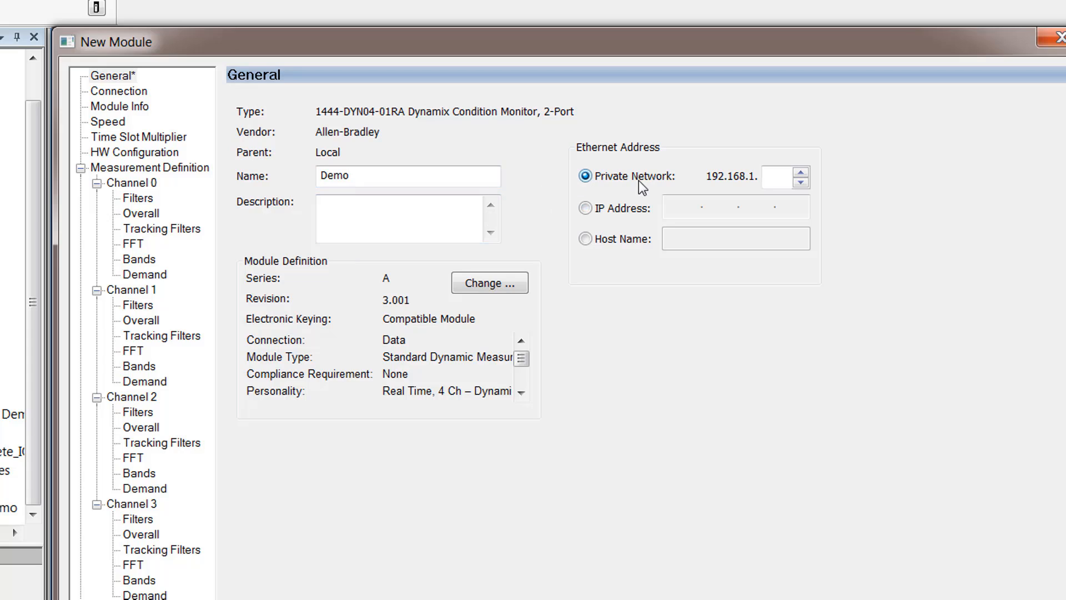
pyautogui.click(769, 179)
pyautogui.write('89')
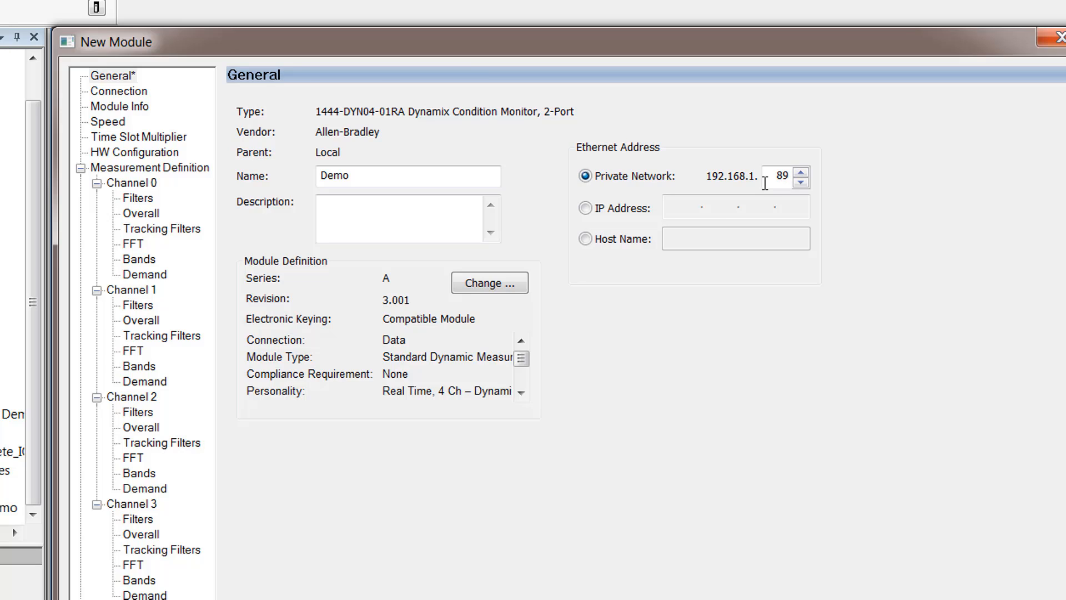
# In the module definition's input data, include Speed (0), Speed (1), and channel 0's Overall (0), FFT Band (0) and FFT Band (1)
pyautogui.click(515, 283)
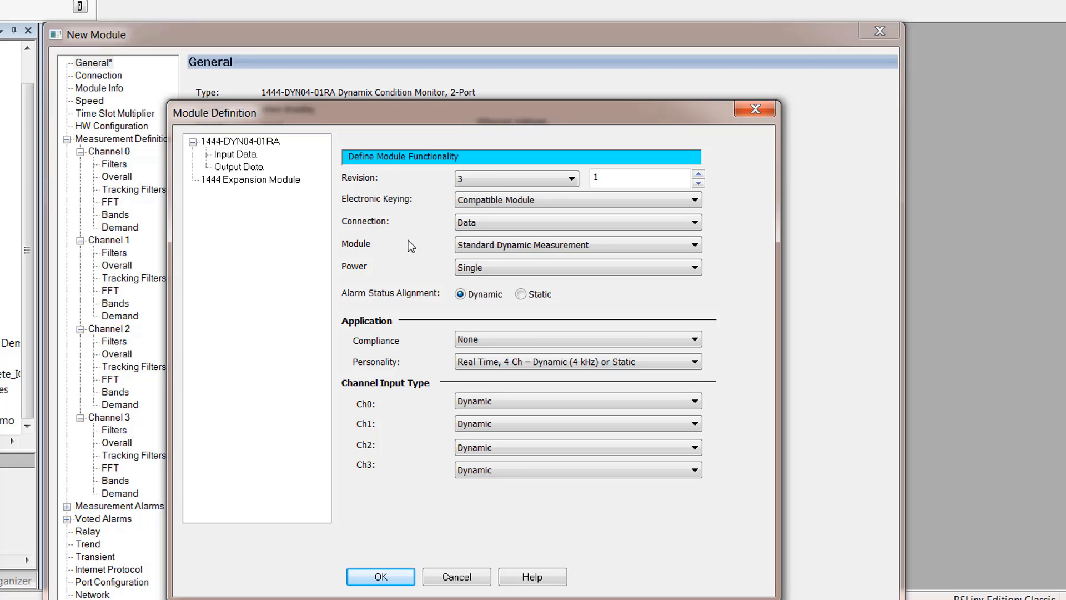
pyautogui.click(239, 157)
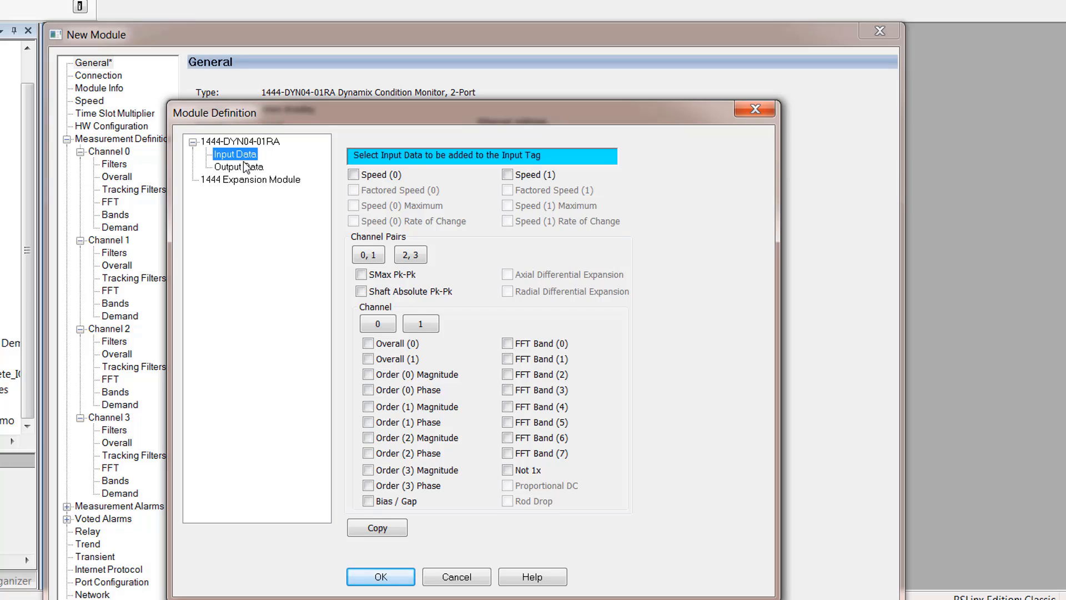
pyautogui.click(353, 174)
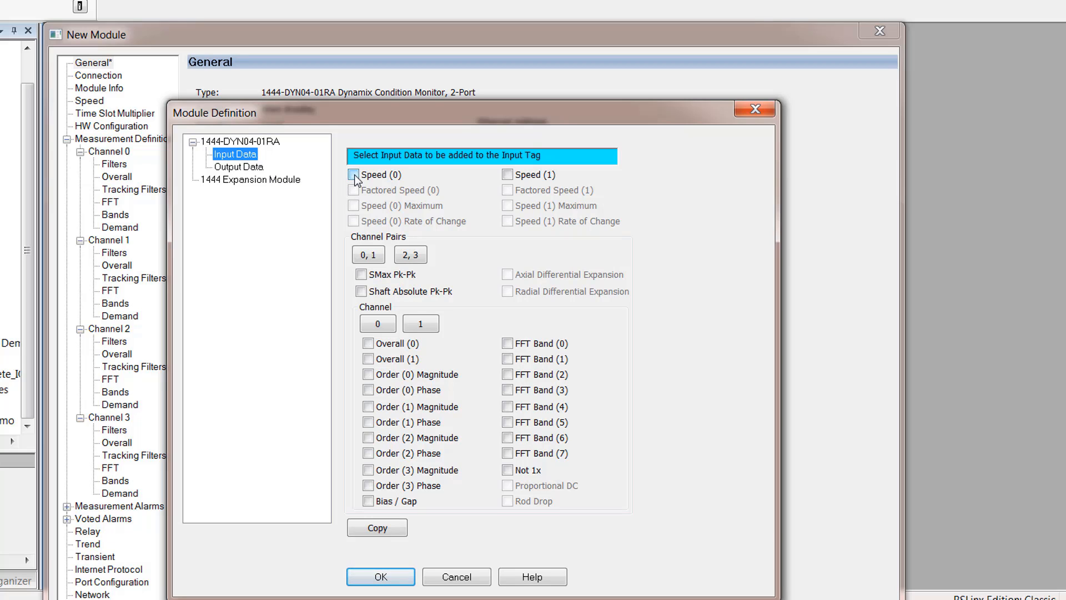
pyautogui.click(508, 175)
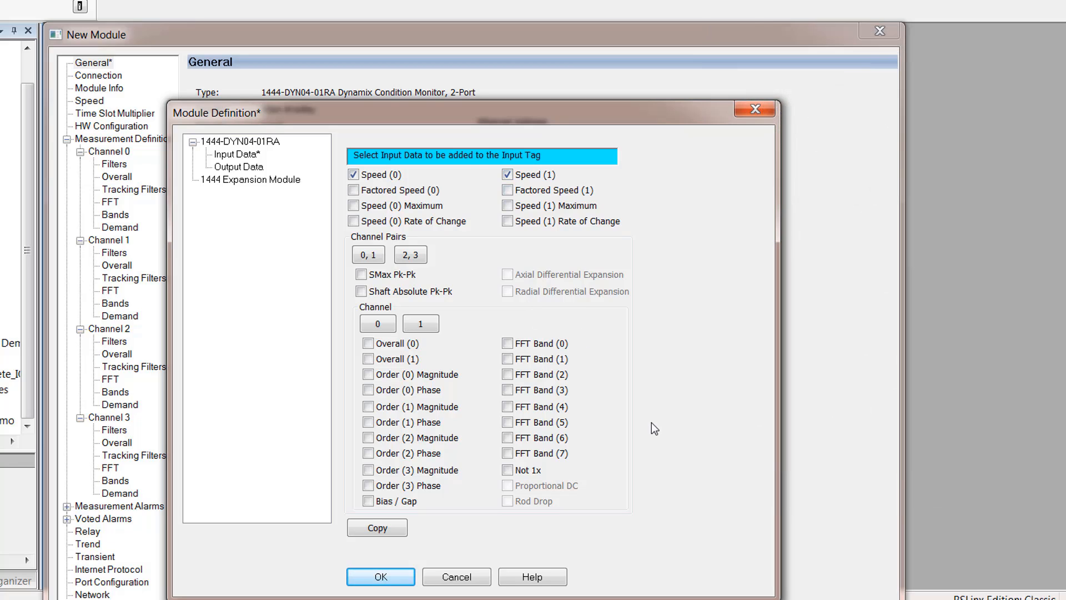
pyautogui.click(367, 343)
pyautogui.click(506, 343)
pyautogui.click(507, 360)
# Copy channel 0's input data selections to channels 1, 2 and 3, and add Speed to the output data
pyautogui.click(397, 530)
pyautogui.click(515, 376)
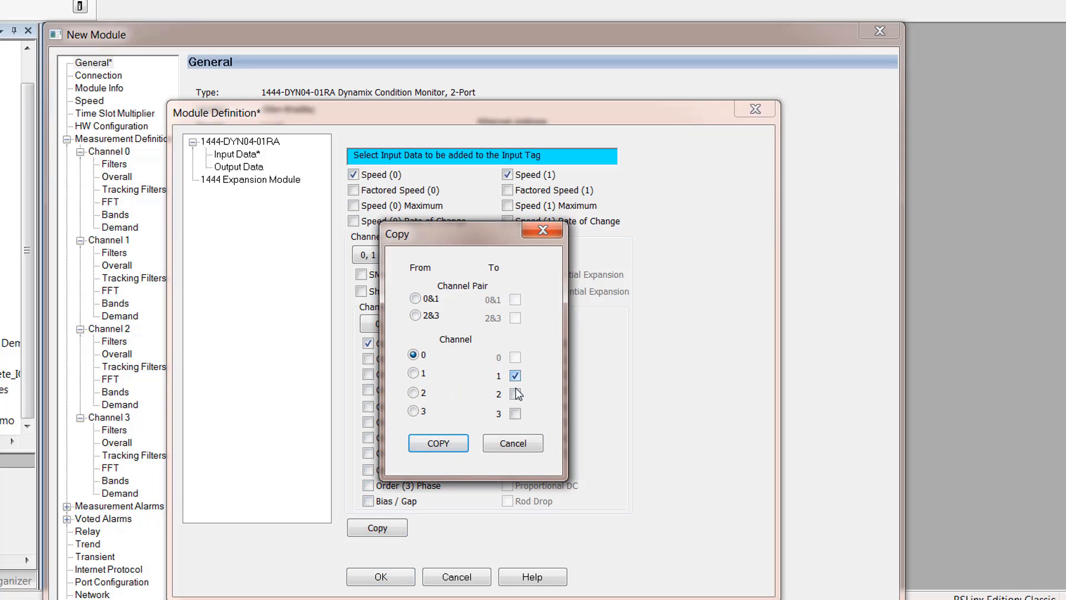
pyautogui.click(514, 394)
pyautogui.click(515, 413)
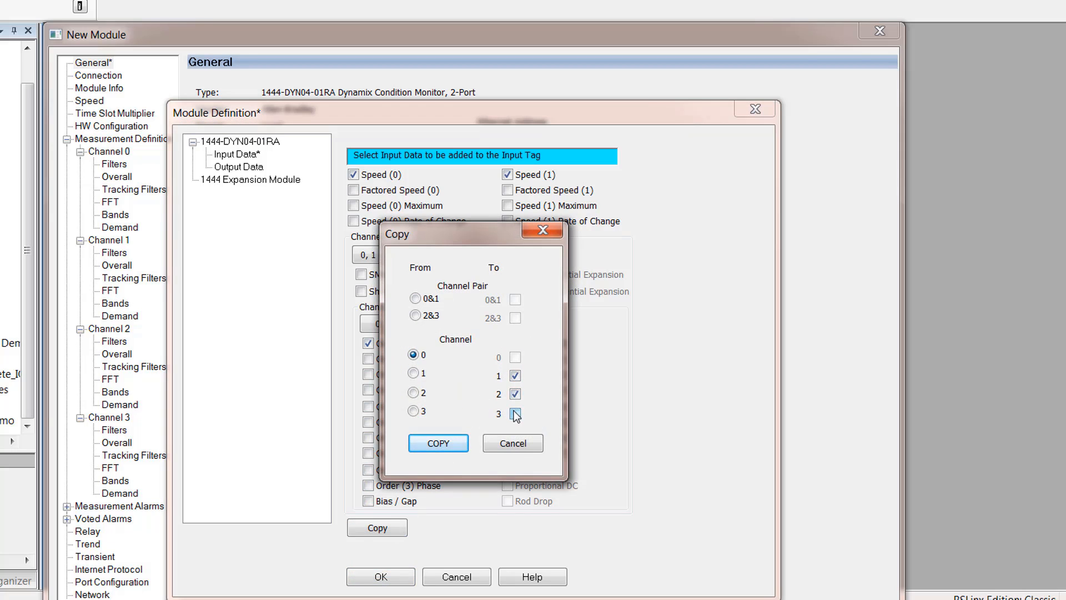
pyautogui.click(462, 445)
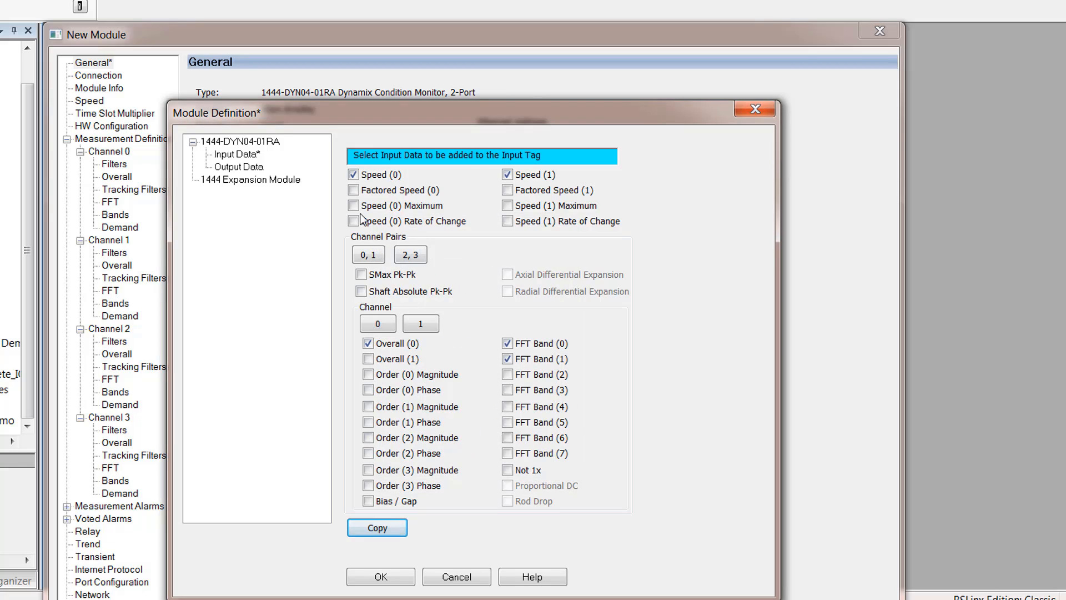
pyautogui.click(234, 168)
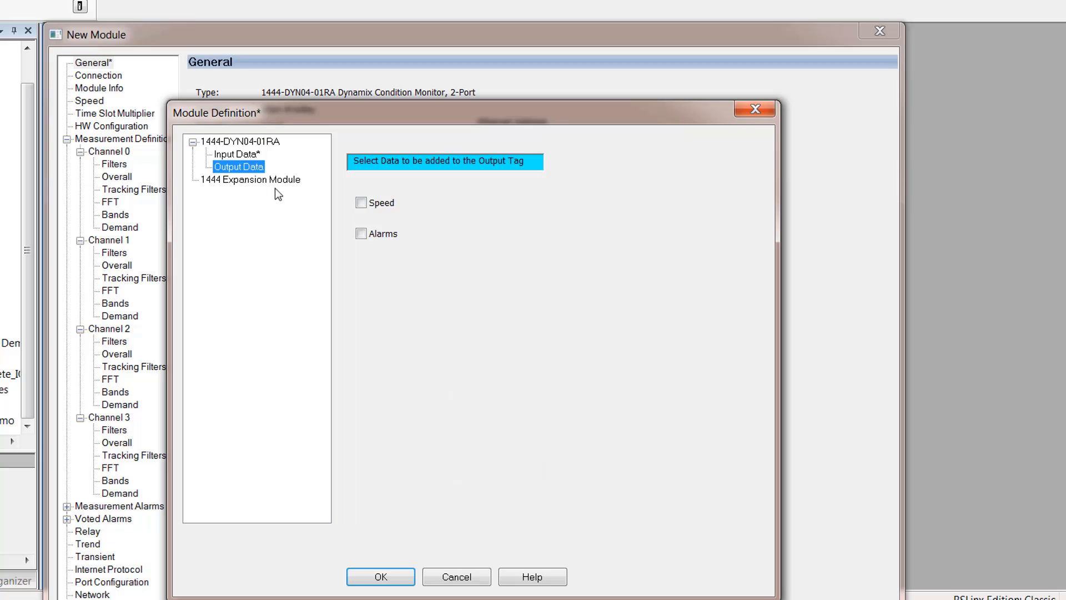
pyautogui.click(362, 203)
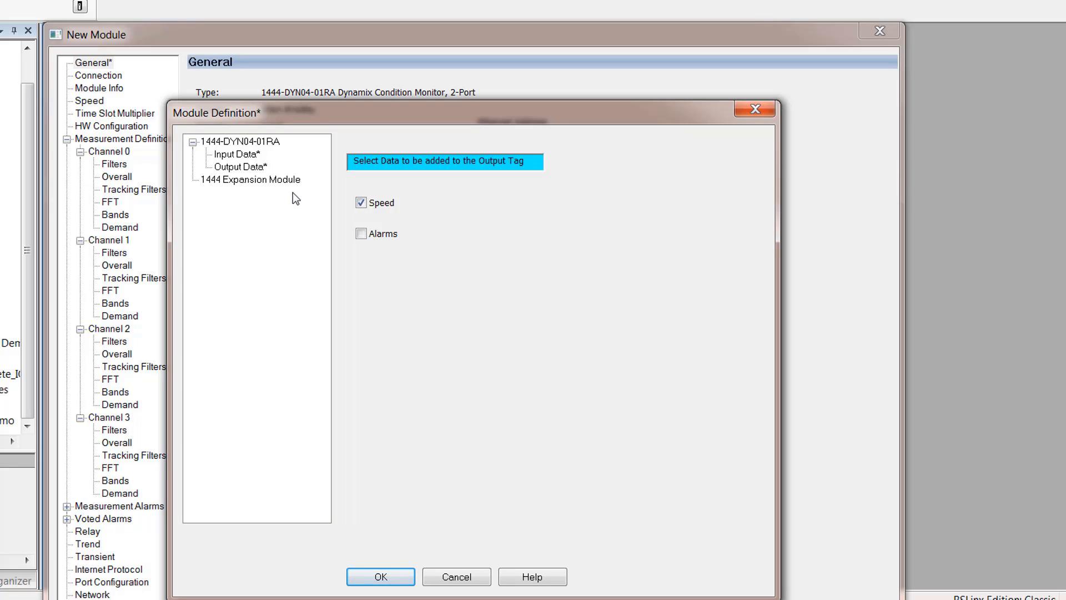
# Add a series B 1444-TSCX02-02RB tachometer expansion device and accept the changed module definition
pyautogui.click(263, 185)
pyautogui.rightClick(261, 180)
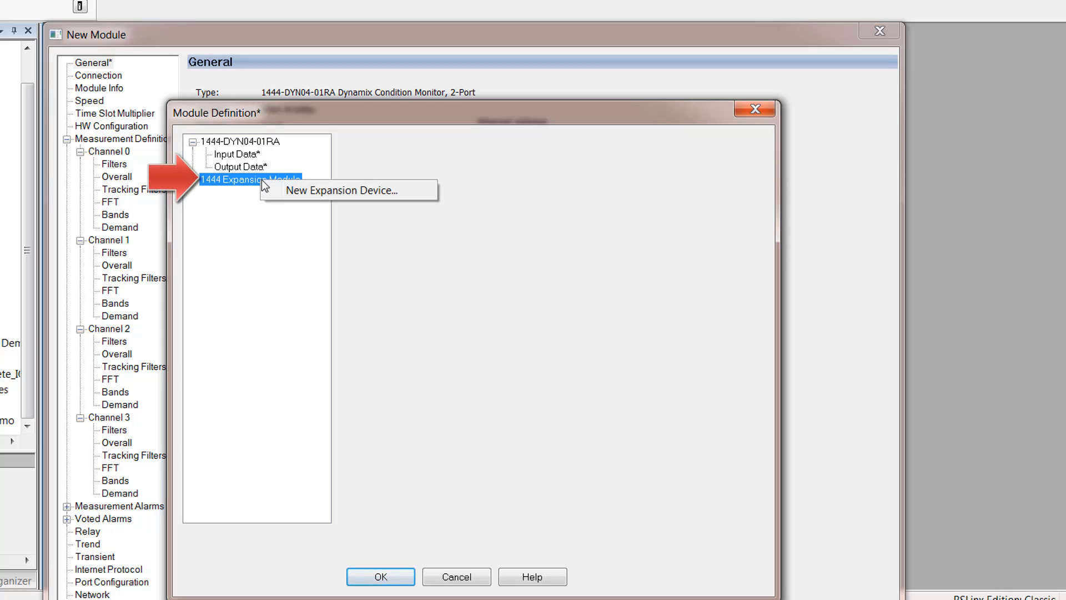
pyautogui.click(290, 191)
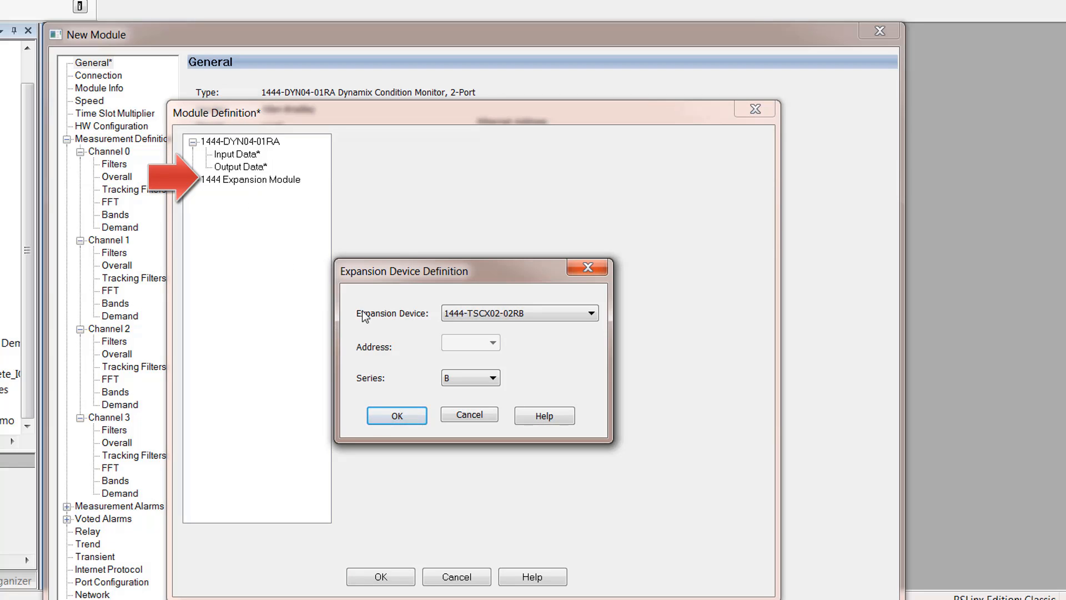
pyautogui.click(560, 314)
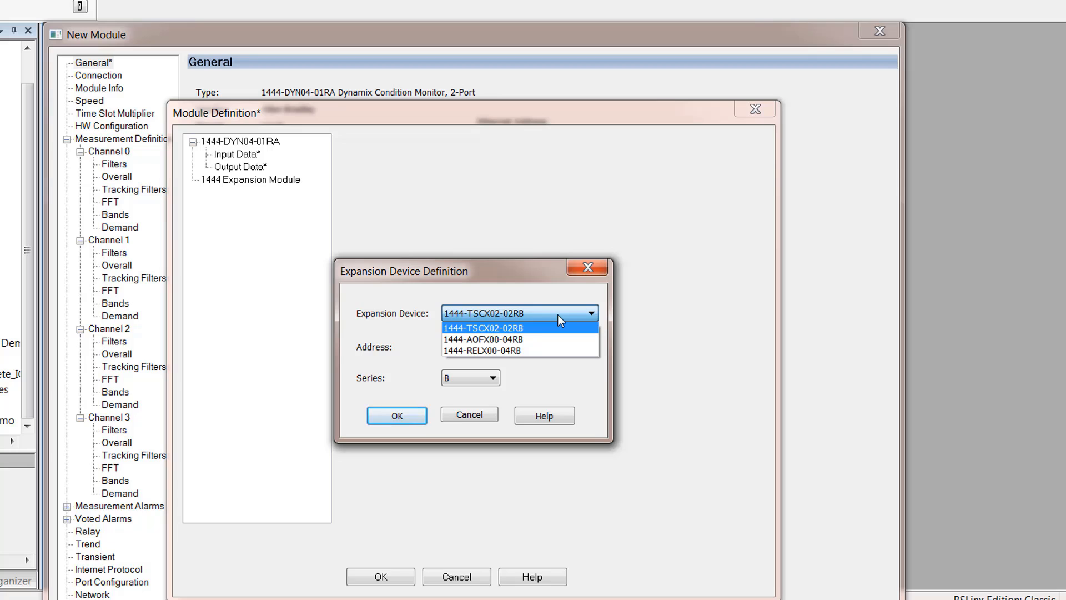
pyautogui.click(558, 314)
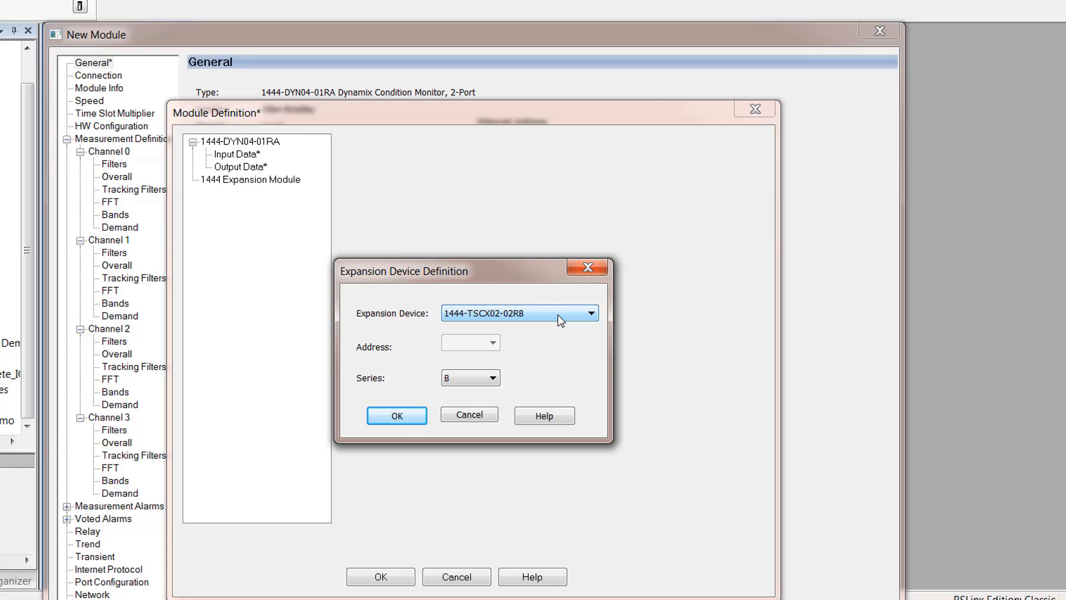
pyautogui.click(397, 416)
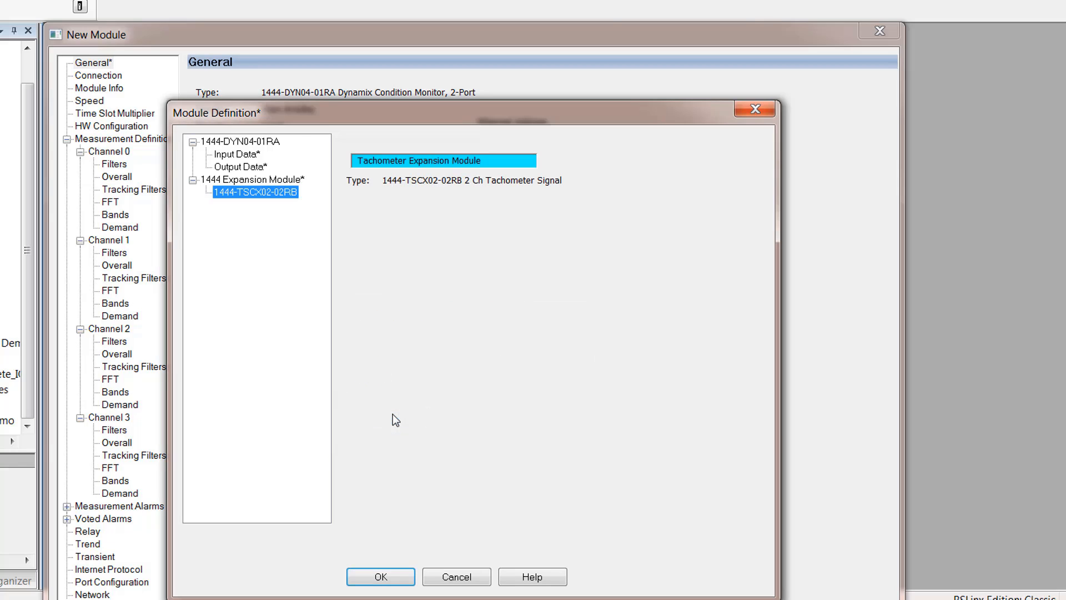
pyautogui.click(397, 582)
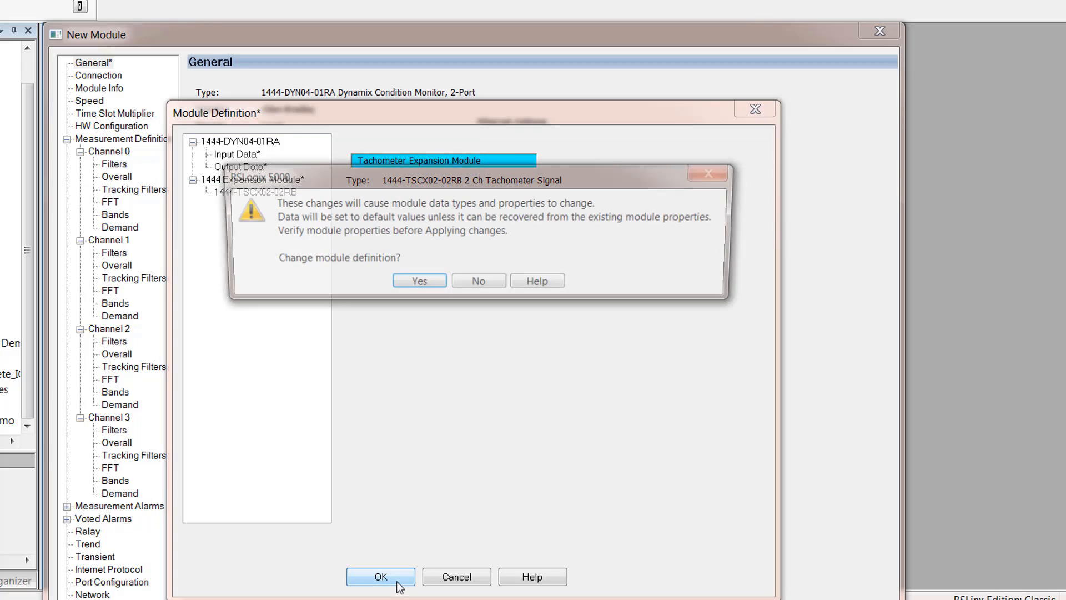
pyautogui.click(417, 284)
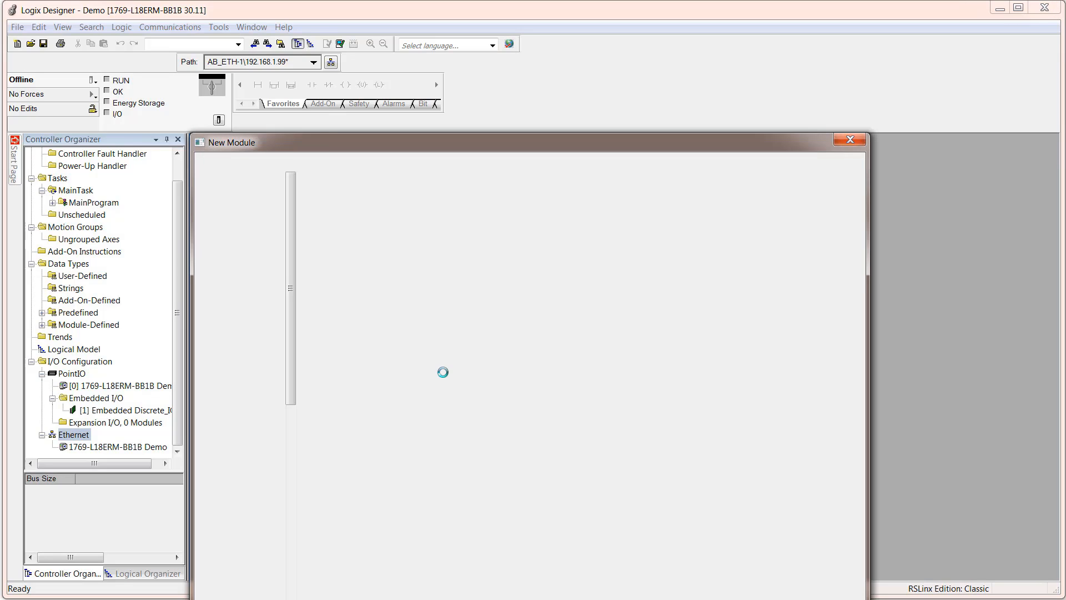
# Move the New Module dialog fully into view and collapse the Measurement Alarms and Voted Alarms branches of its property tree
pyautogui.moveTo(417, 145); pyautogui.dragTo(401, 62)
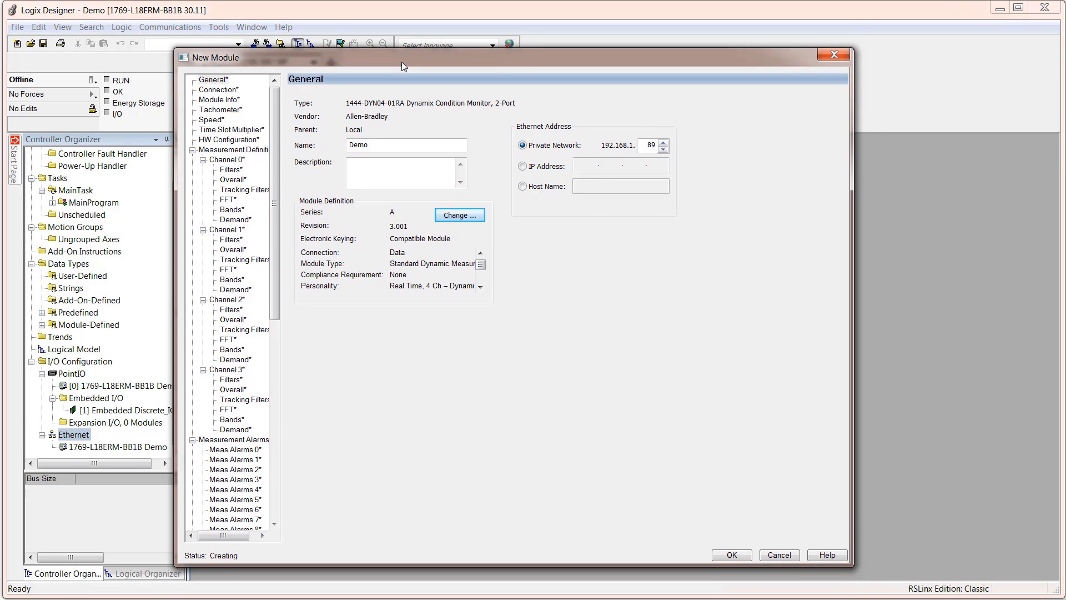
pyautogui.click(192, 441)
pyautogui.click(193, 451)
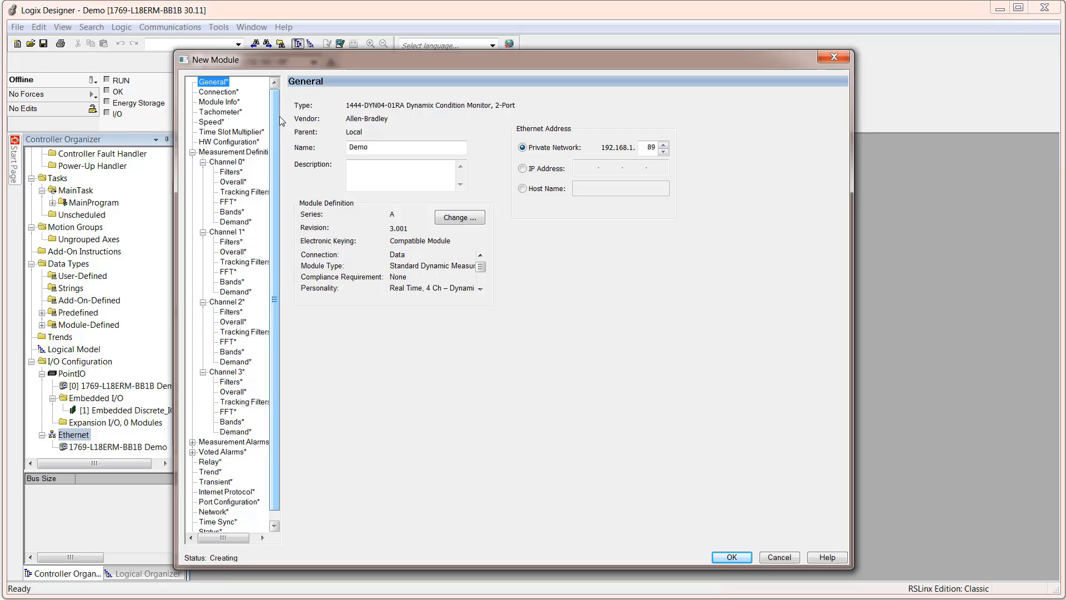
# Set the transducer type of tachometer input 0 to Eddy Current Probe System
pyautogui.click(230, 111)
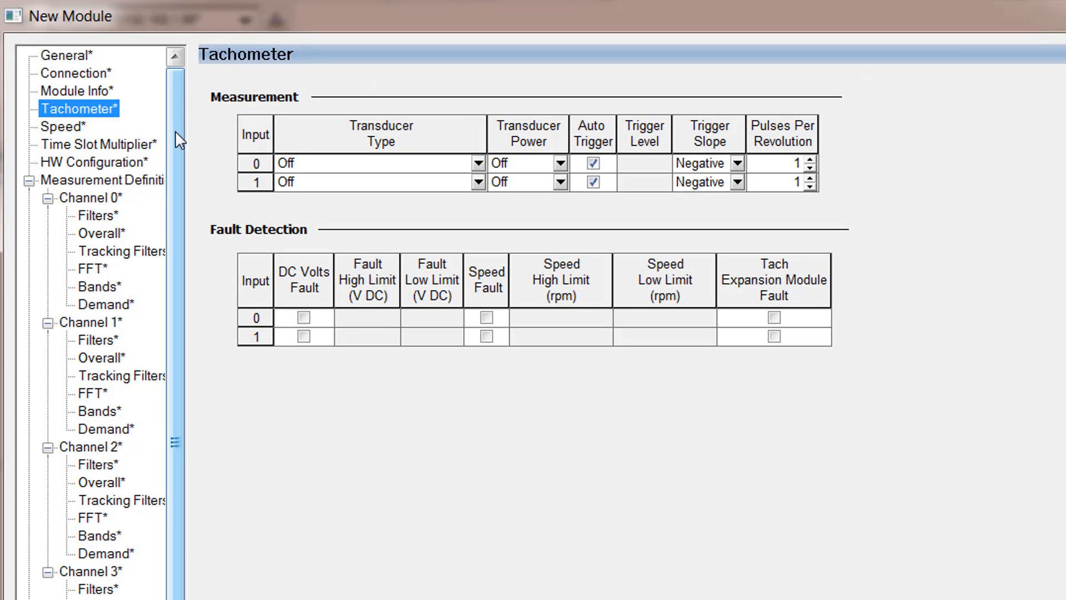
pyautogui.click(478, 164)
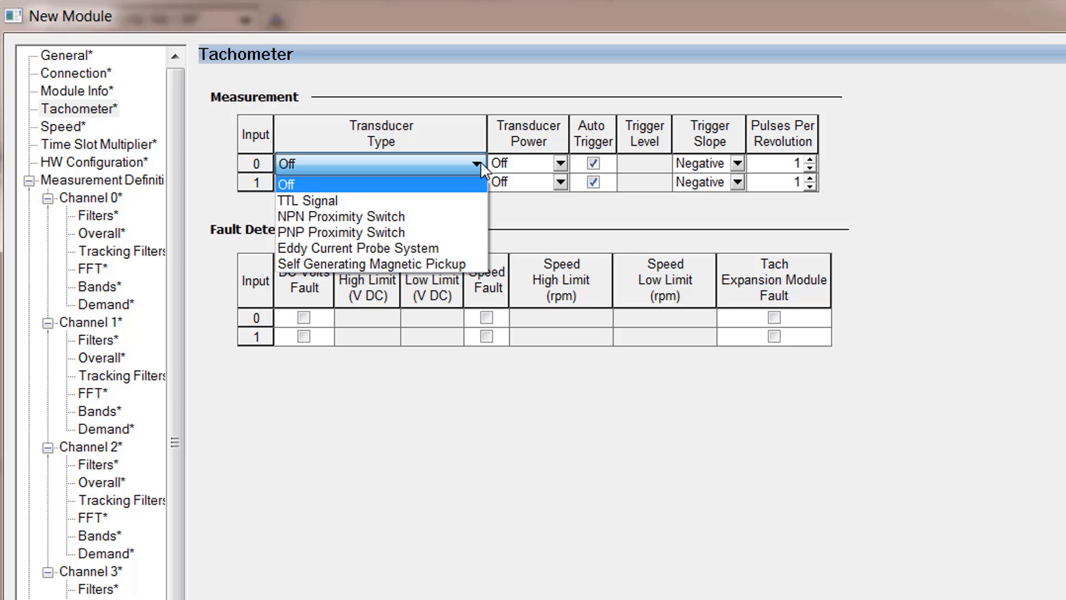
pyautogui.click(469, 248)
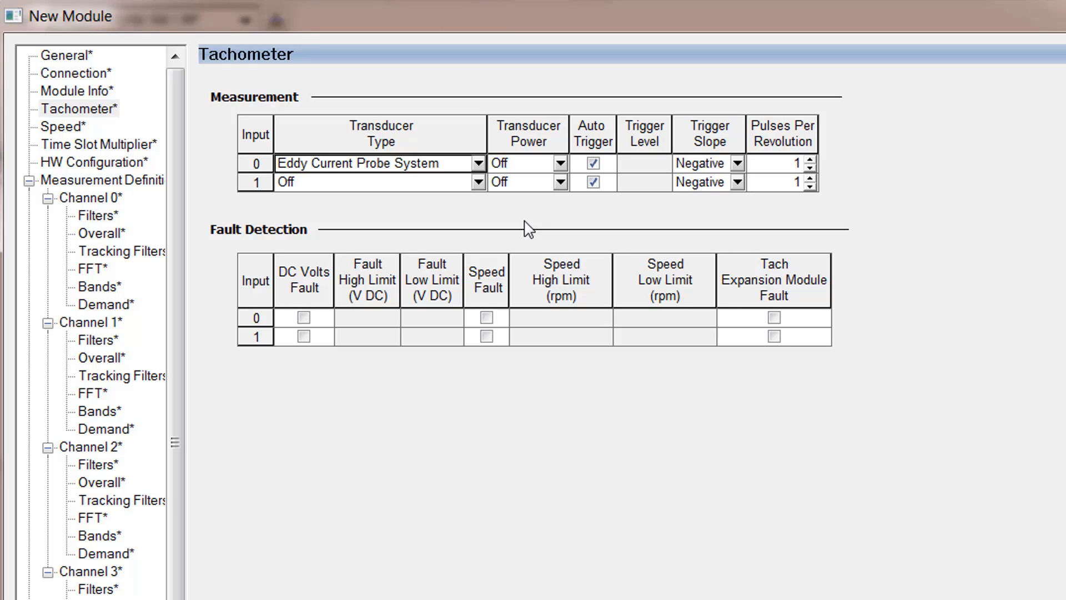
# Set the source of speed input 1 to I/O Speed 1
pyautogui.click(65, 127)
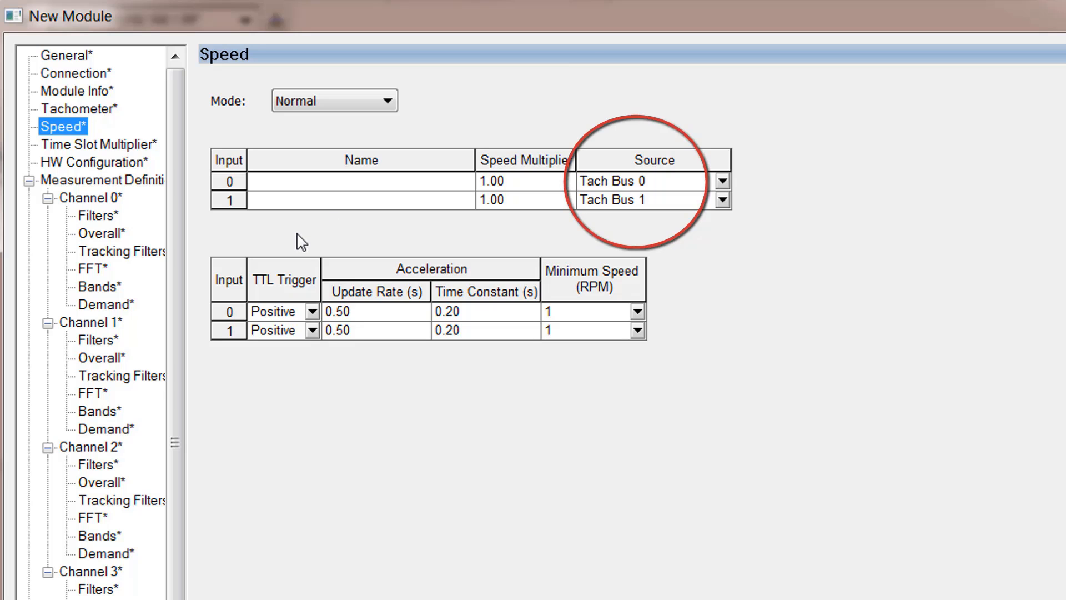
pyautogui.click(722, 200)
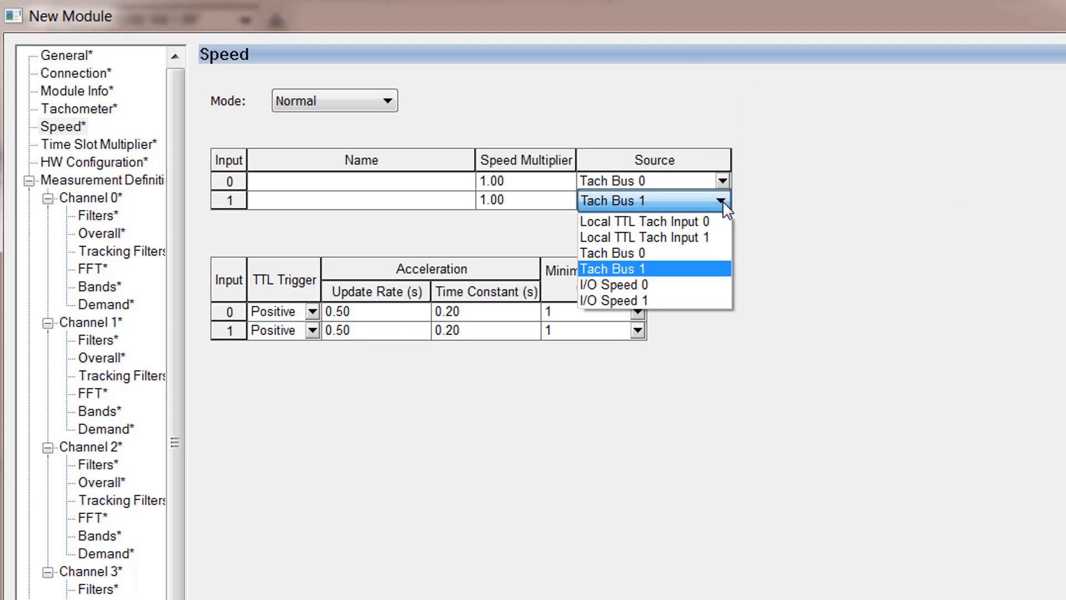
pyautogui.click(702, 301)
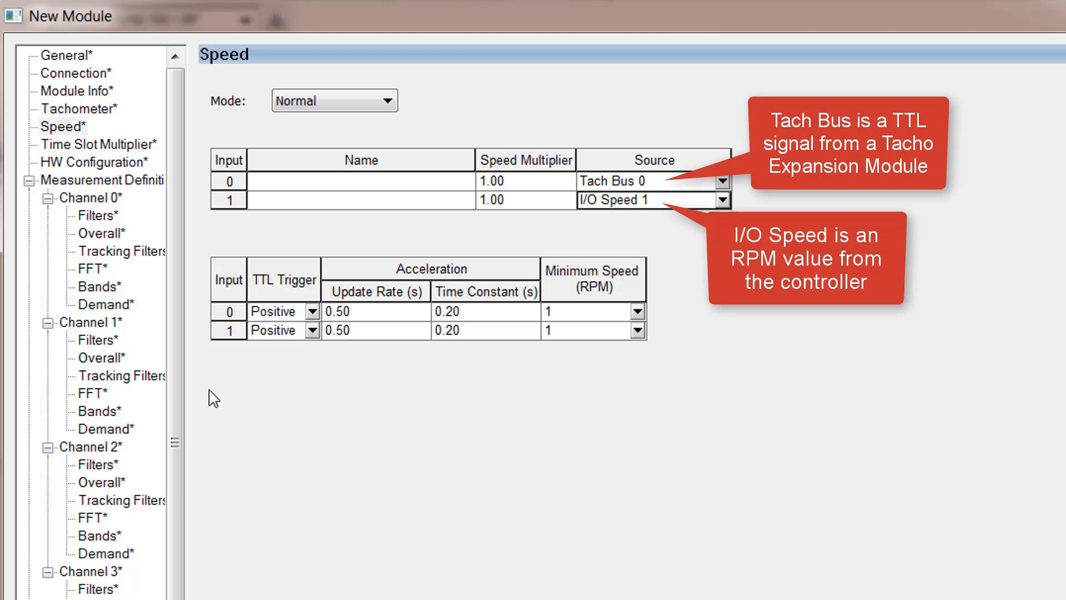
# In the hardware configuration, set the measurement type to Y (shaft relative) for channel 1 and absolute vibration (A to V) for channels 2 and 3
pyautogui.click(84, 163)
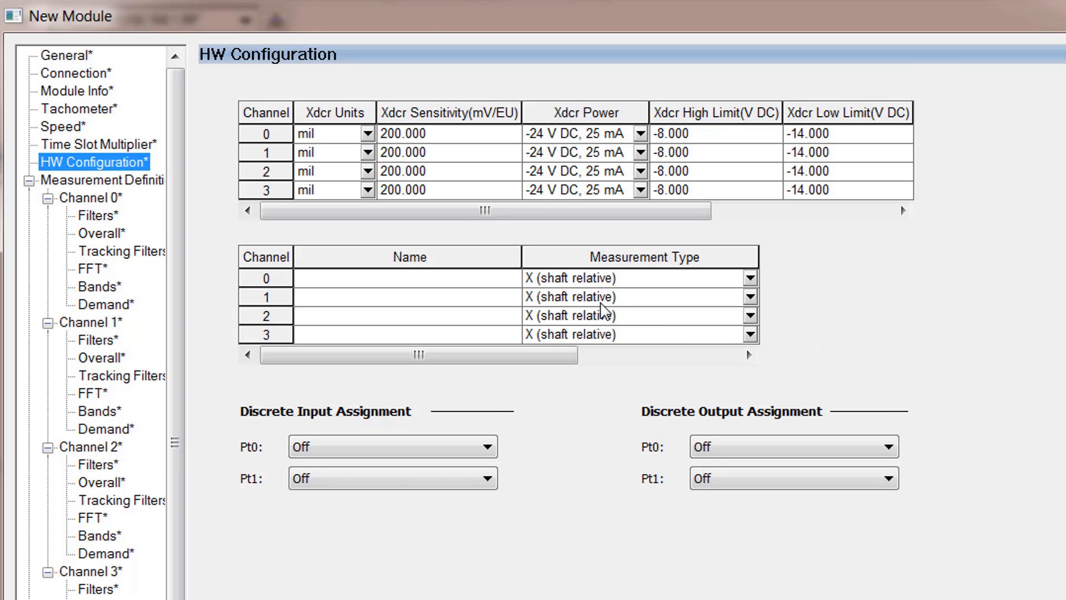
pyautogui.click(629, 303)
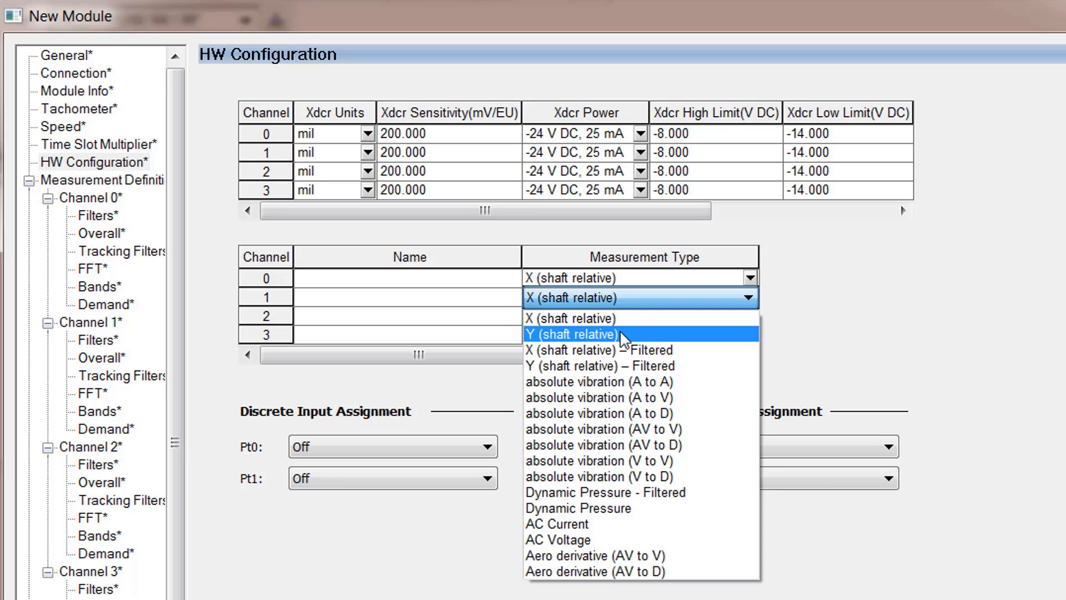
pyautogui.click(620, 329)
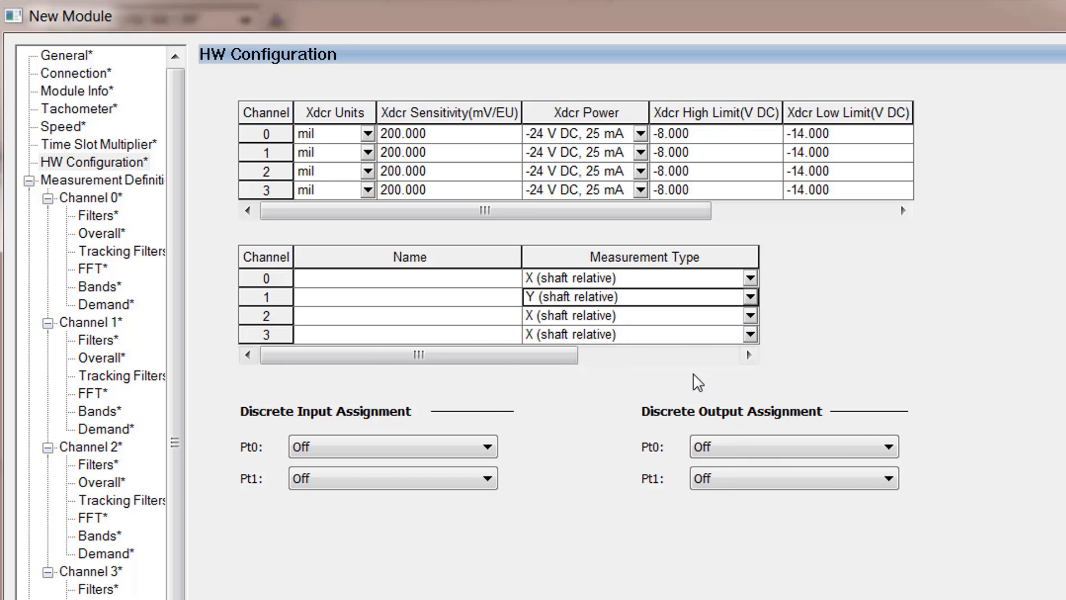
pyautogui.click(751, 316)
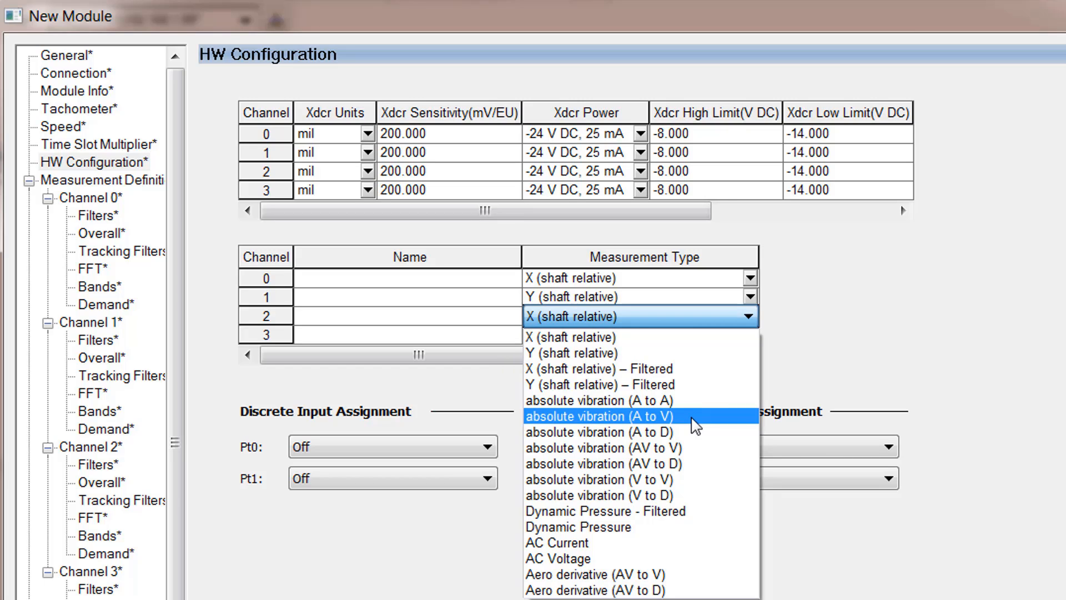
pyautogui.click(694, 424)
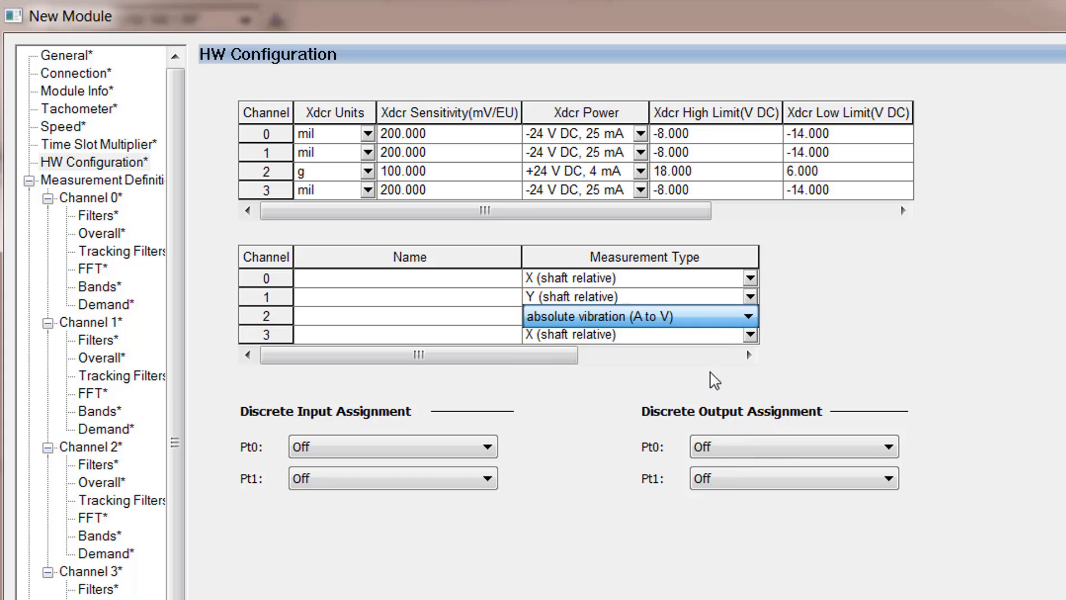
pyautogui.click(749, 335)
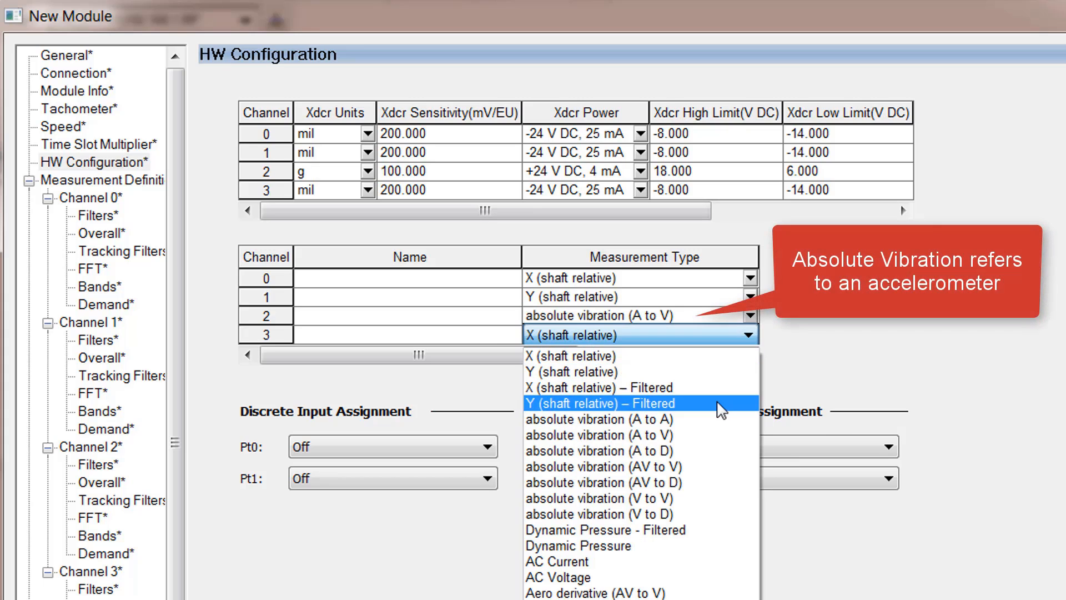
pyautogui.click(709, 432)
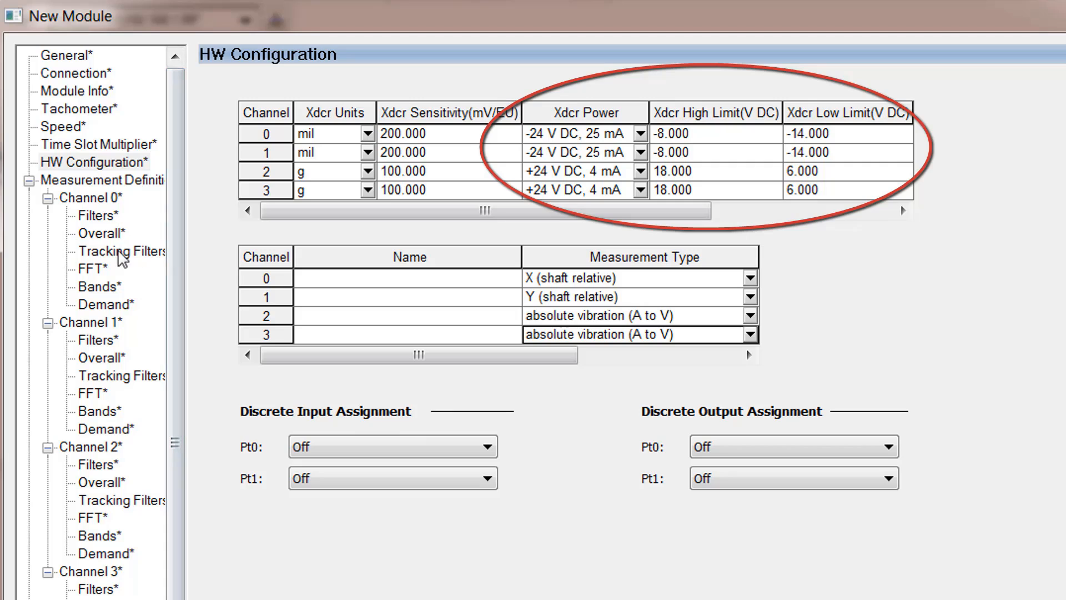
# Enable bands 0 and 1 for channel 0, and set band 1 to the Orders domain with Speed 1 as speed reference
pyautogui.click(99, 286)
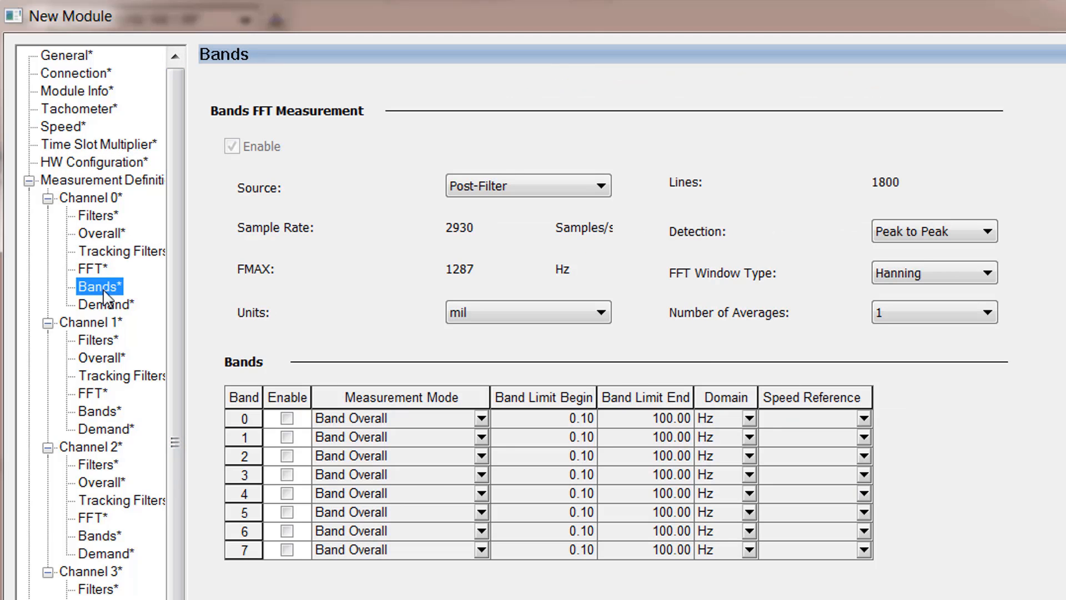
pyautogui.click(286, 418)
pyautogui.click(286, 437)
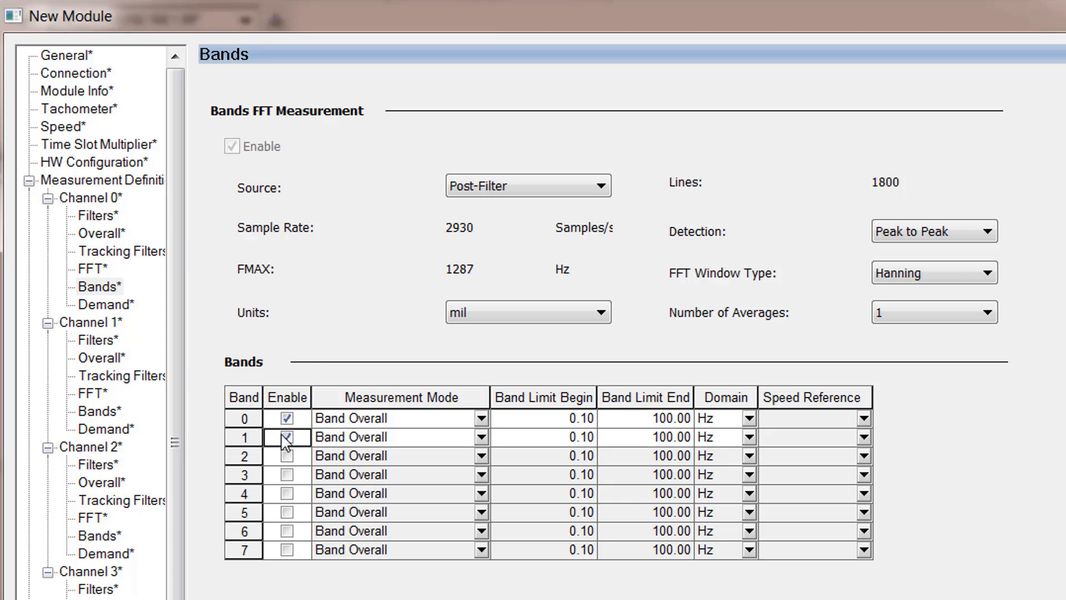
pyautogui.click(748, 435)
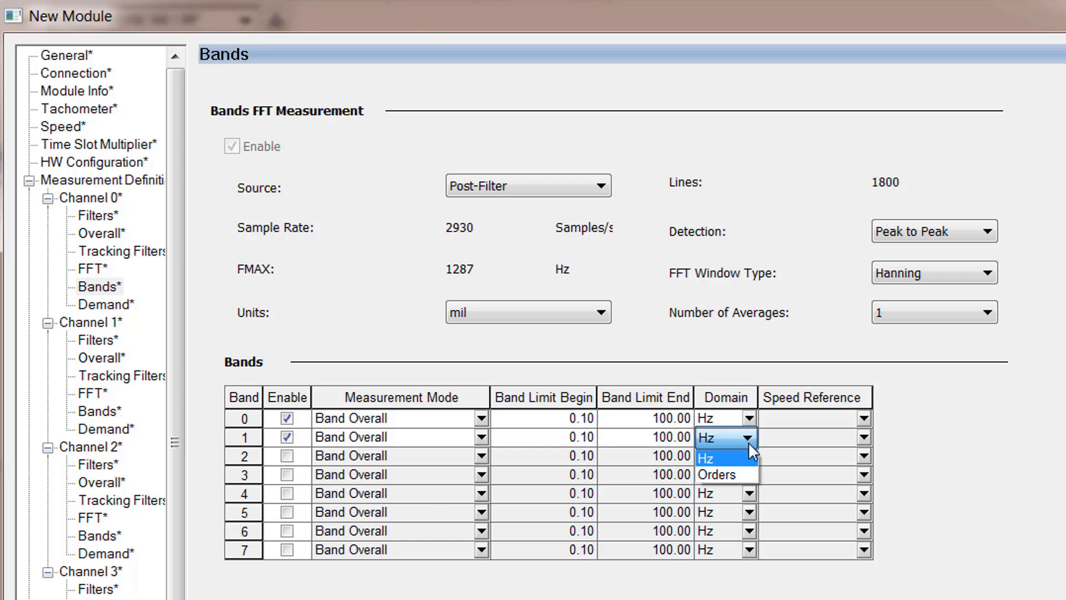
pyautogui.click(743, 473)
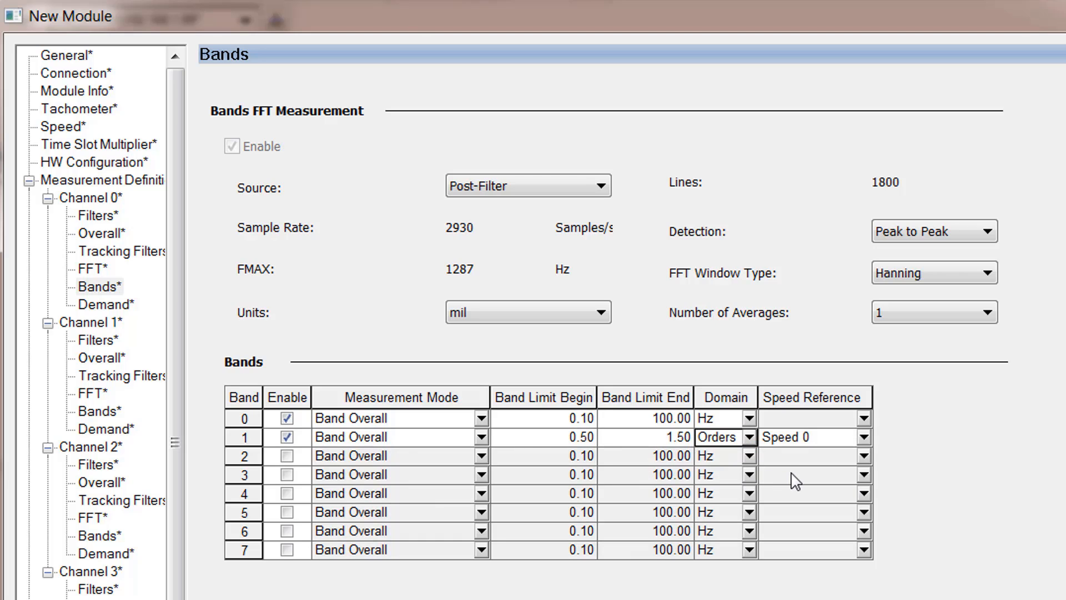
pyautogui.click(863, 436)
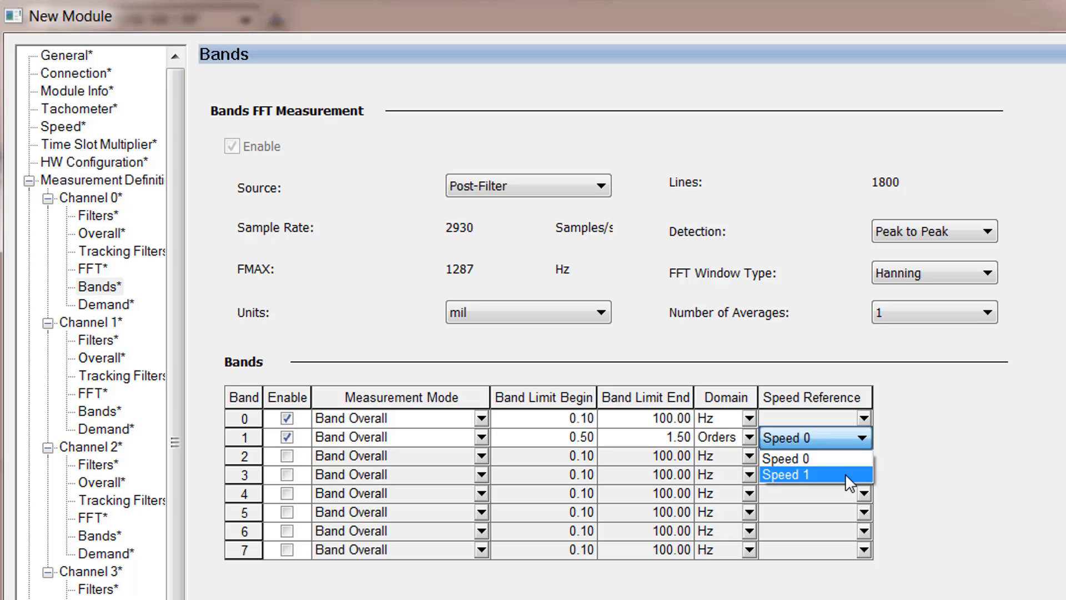
pyautogui.click(845, 473)
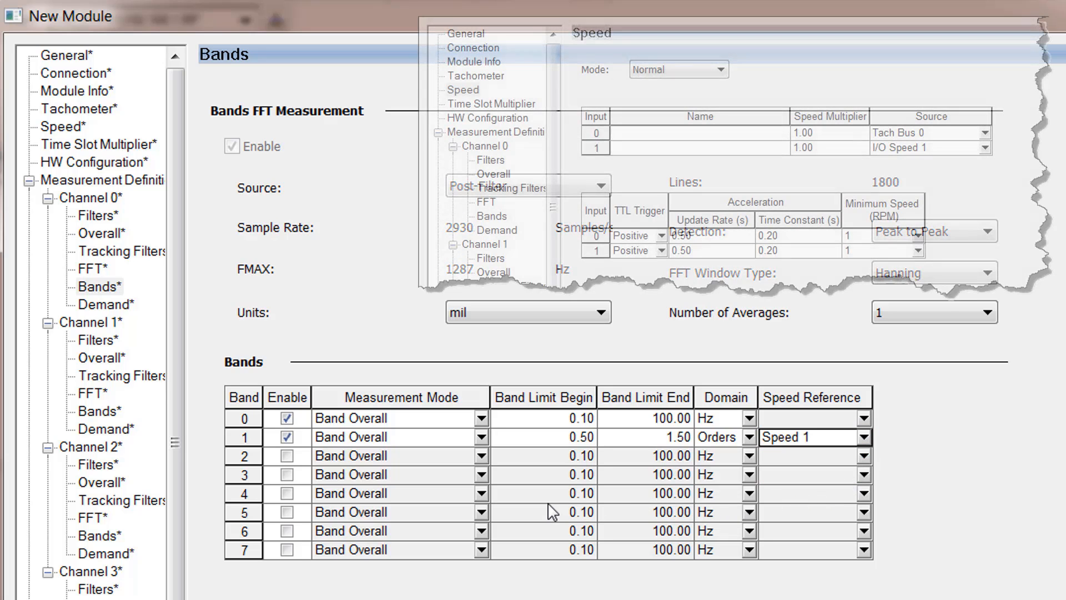
# Set channel 0's band 1 limits to begin at 4.90 and end at 5.10 orders
pyautogui.click(583, 436)
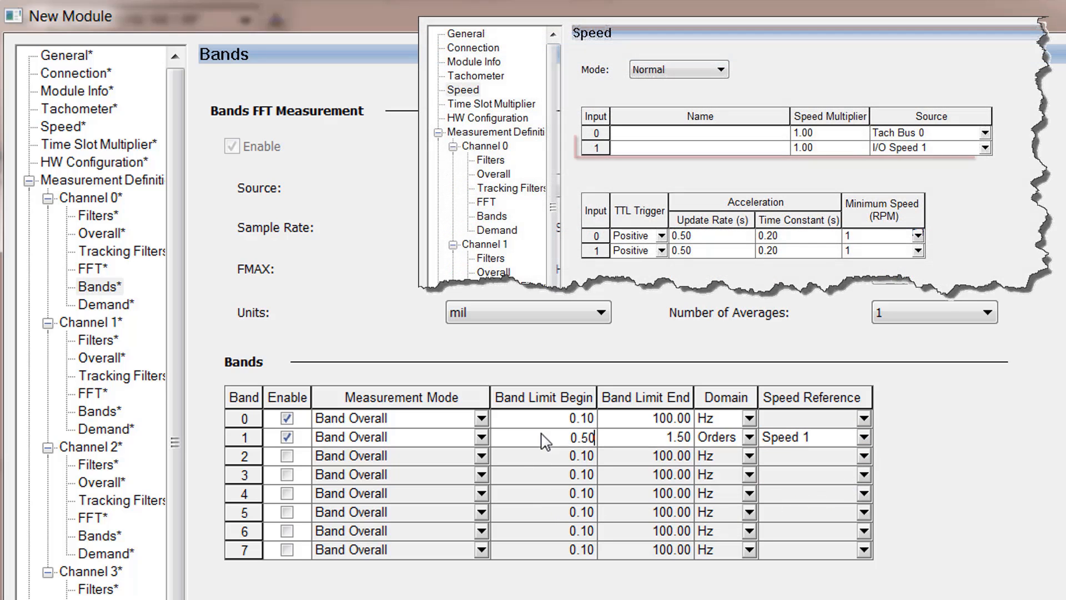
pyautogui.doubleClick(585, 434)
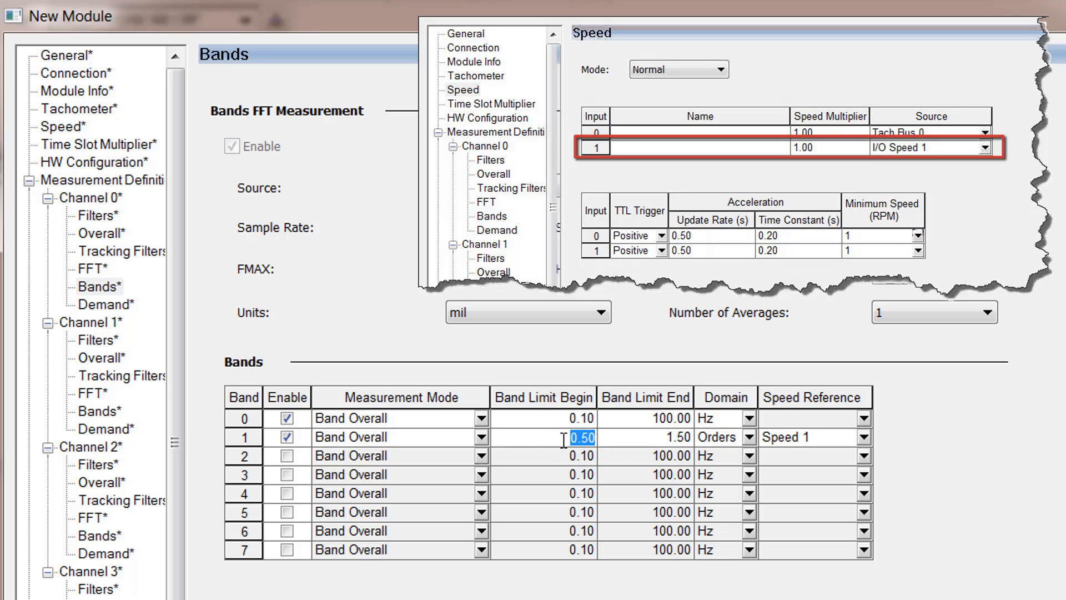
pyautogui.write('4.9')
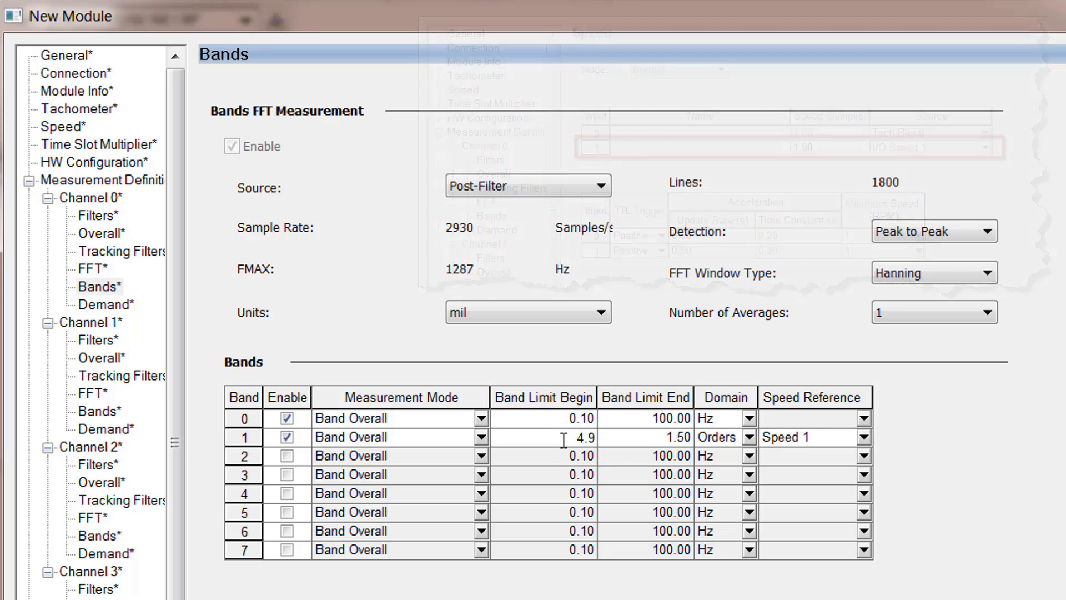
pyautogui.press('Tab')
pyautogui.write('50')
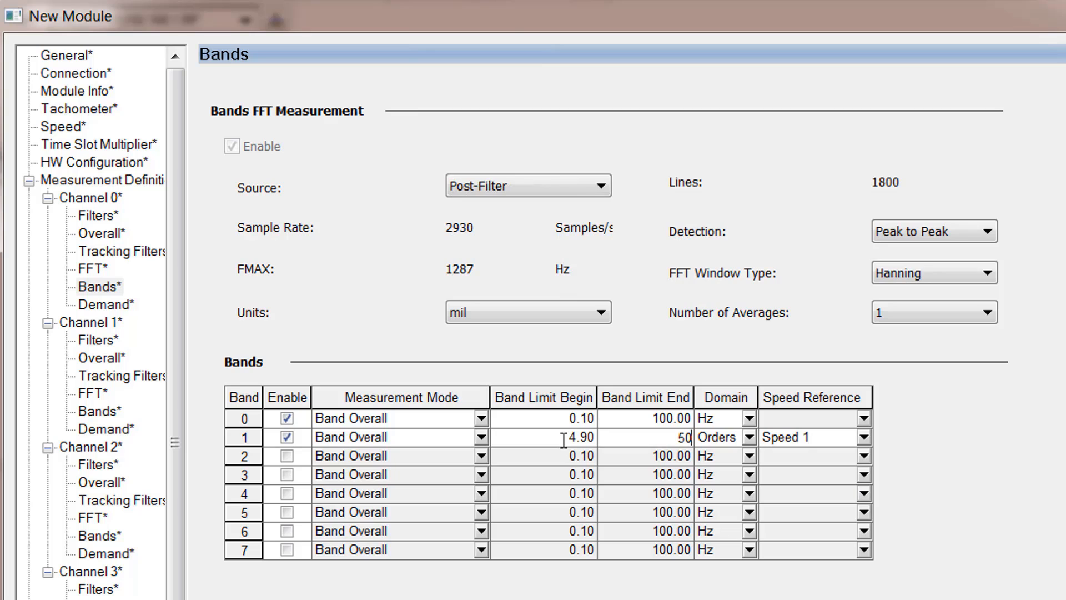
pyautogui.press('BackSpace')
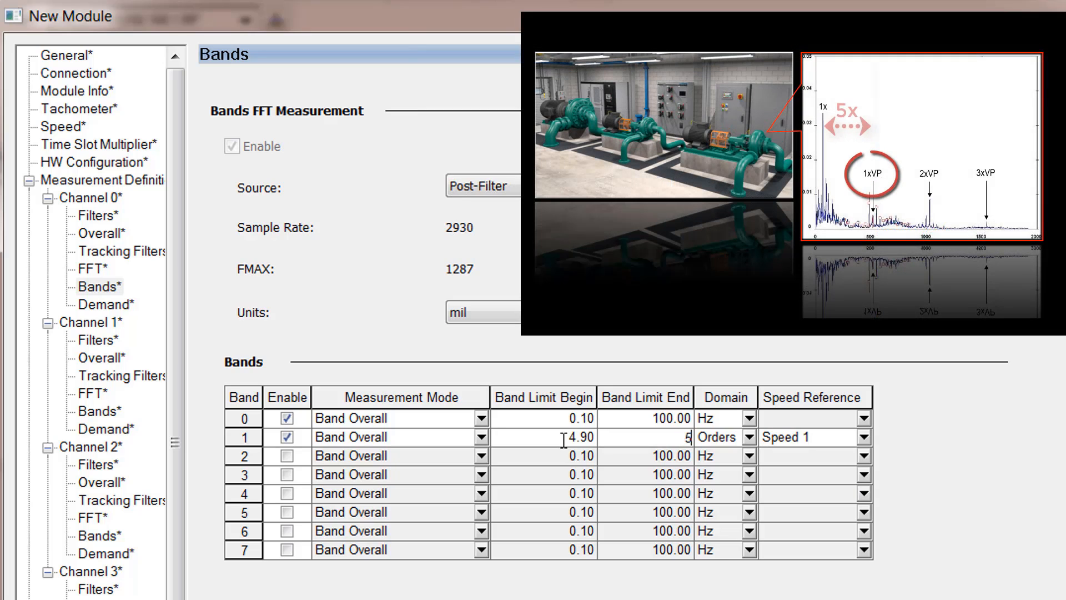
pyautogui.write('.01')
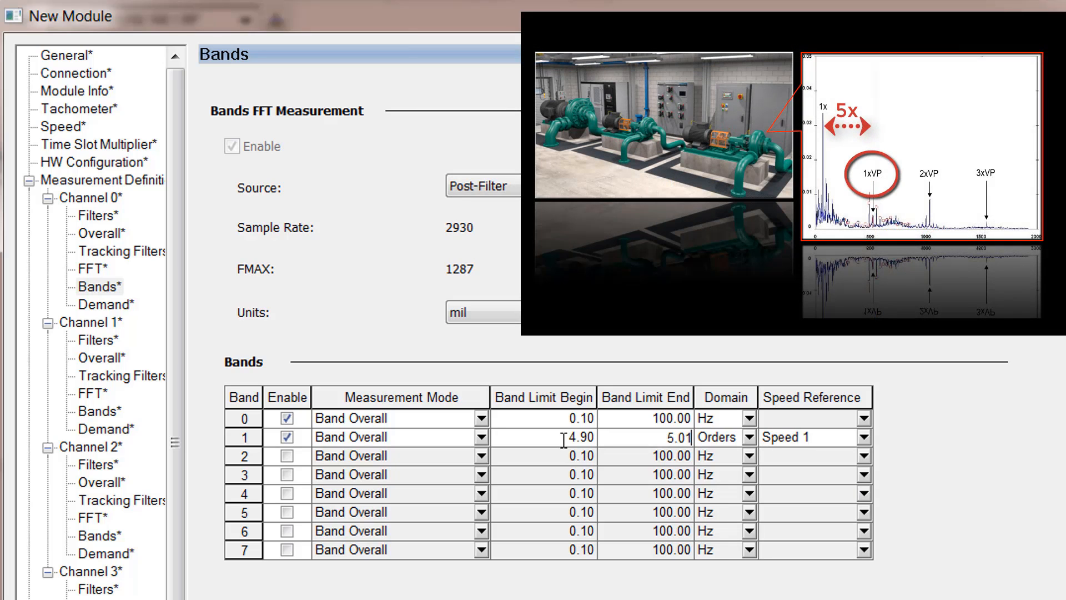
pyautogui.press('BackSpace')
pyautogui.press('BackSpace')
pyautogui.press('BackSpace')
pyautogui.write('.1')
pyautogui.press('Tab')
# Copy the Bands measurement definitions from channel 0 to channels 1, 2 and 3
pyautogui.click(323, 563)
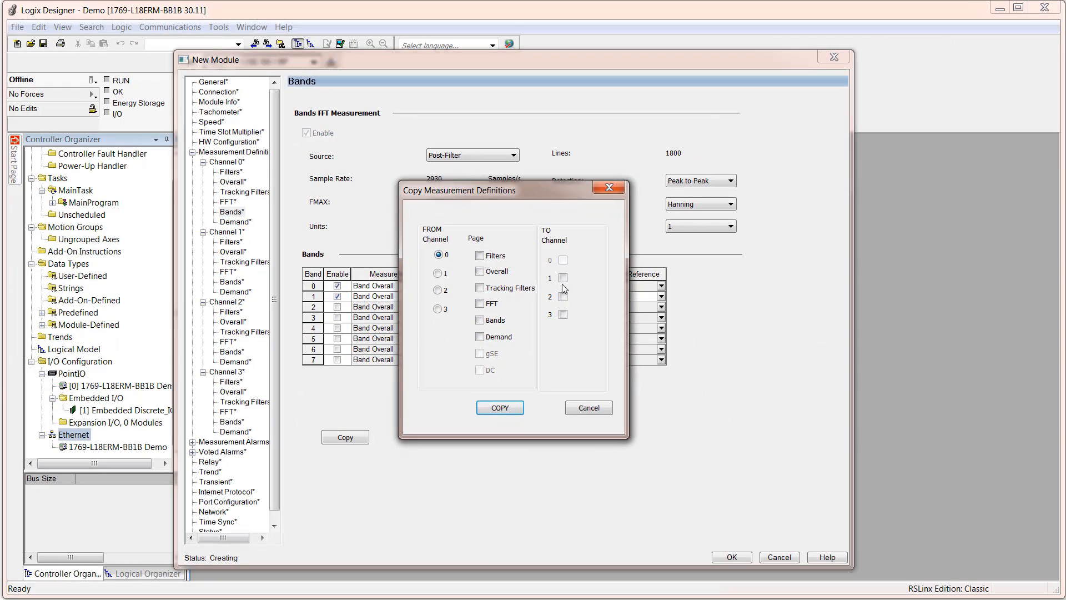
pyautogui.click(626, 341)
pyautogui.click(625, 367)
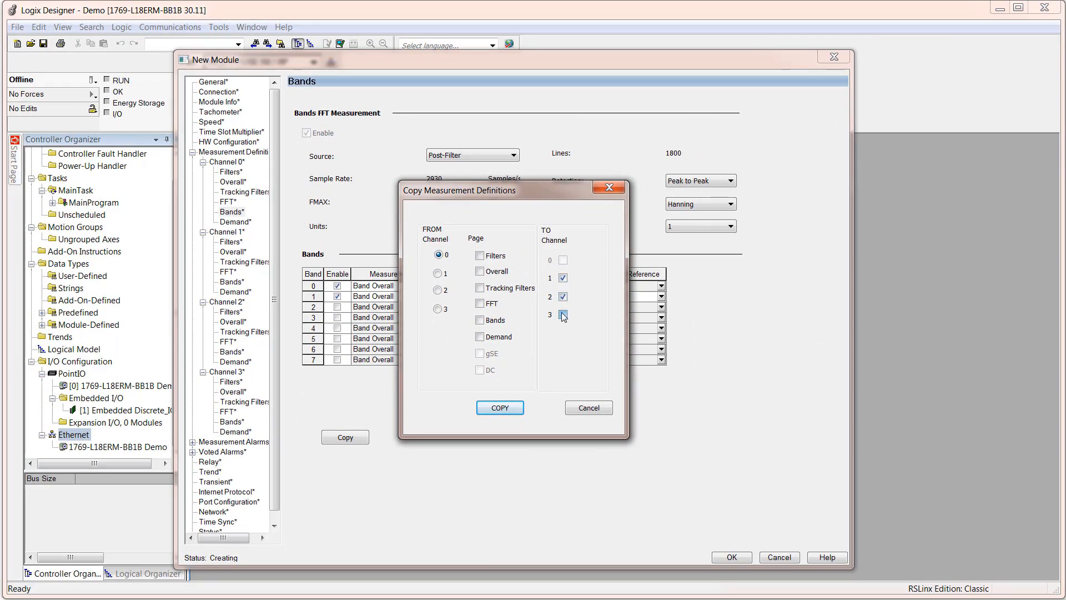
pyautogui.click(563, 315)
pyautogui.click(479, 320)
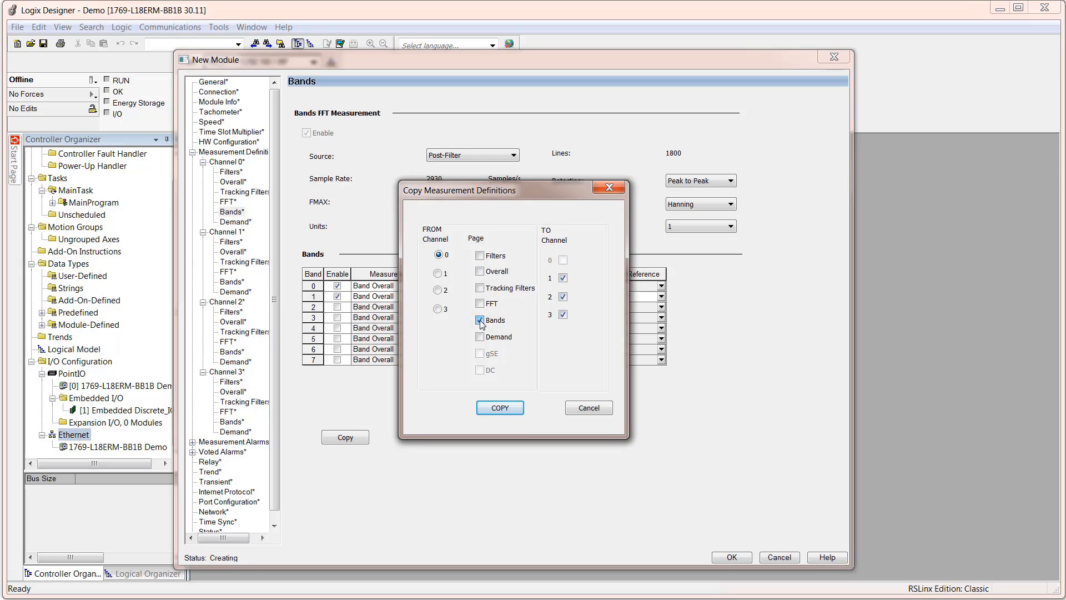
pyautogui.click(500, 410)
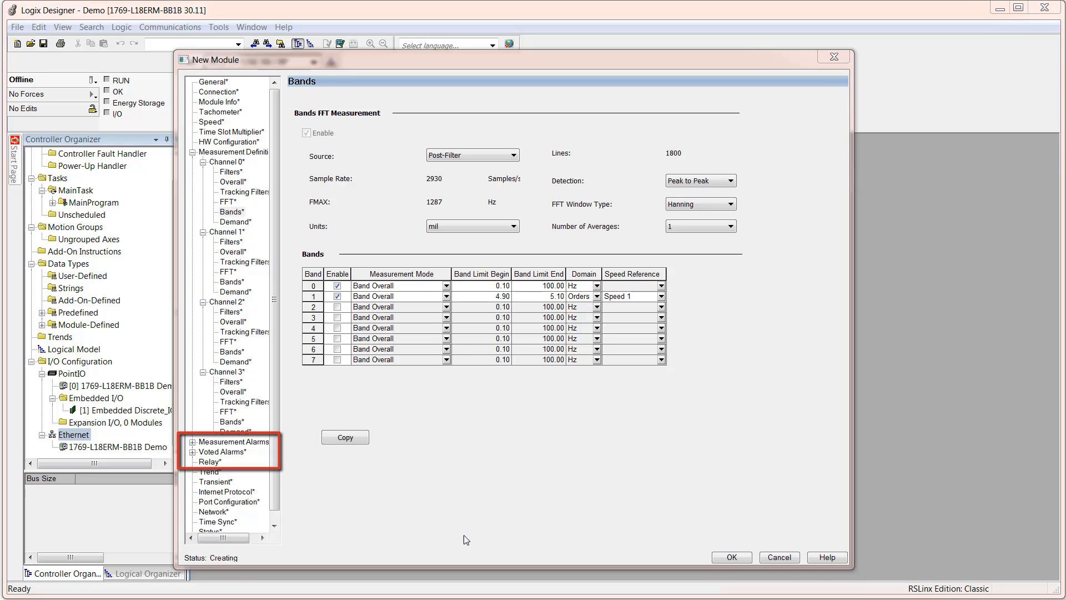
# Accept the new Dynamix module's configuration and close the module type selection
pyautogui.click(731, 557)
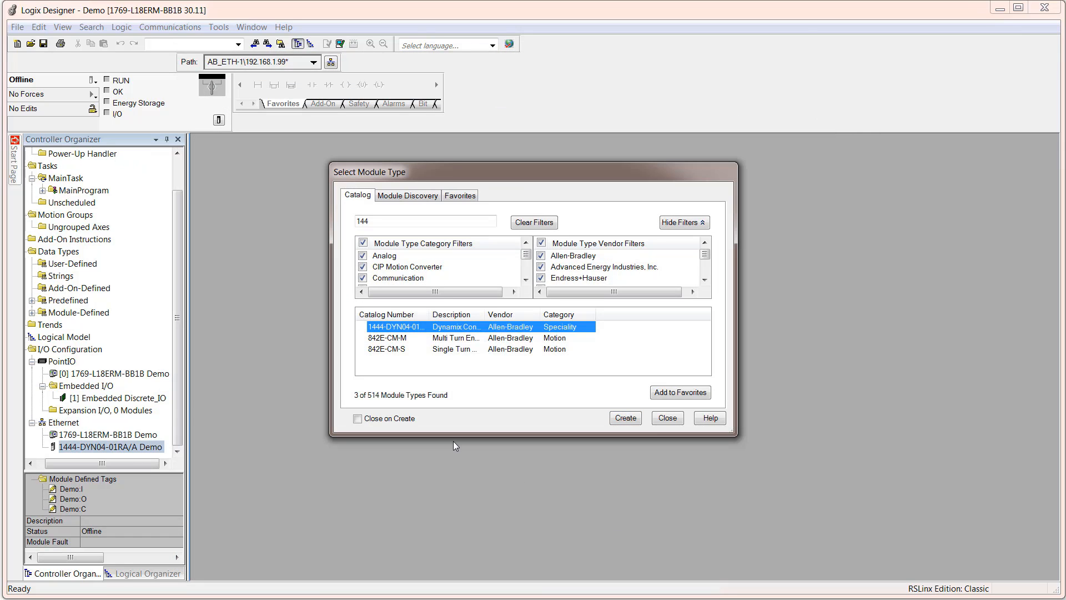
pyautogui.click(667, 419)
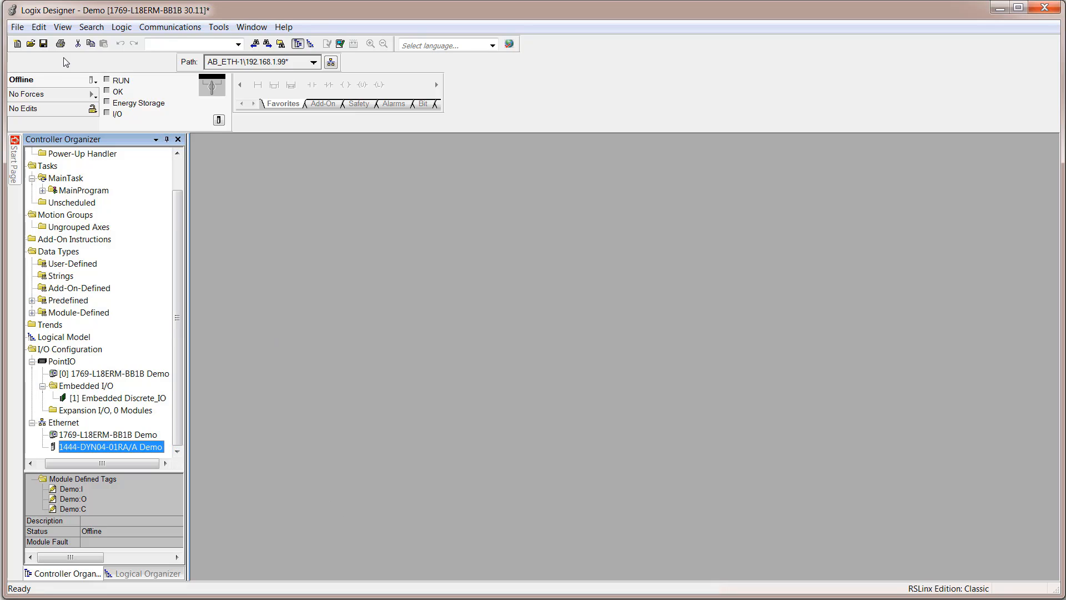
# Download the project to the controller over the current path and change the controller mode back to Remote Run
pyautogui.click(94, 81)
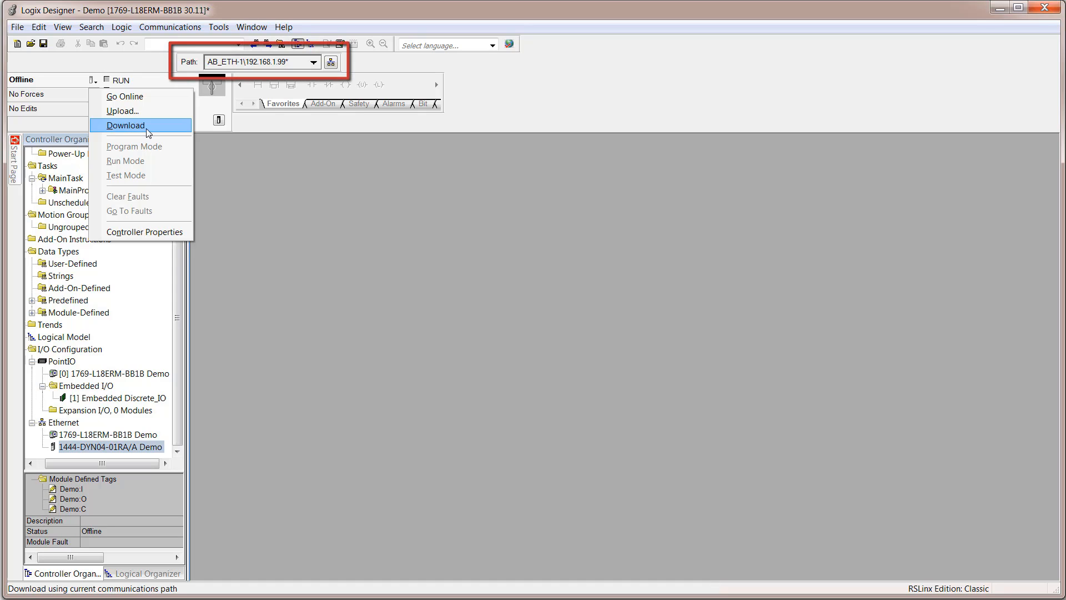
pyautogui.click(145, 129)
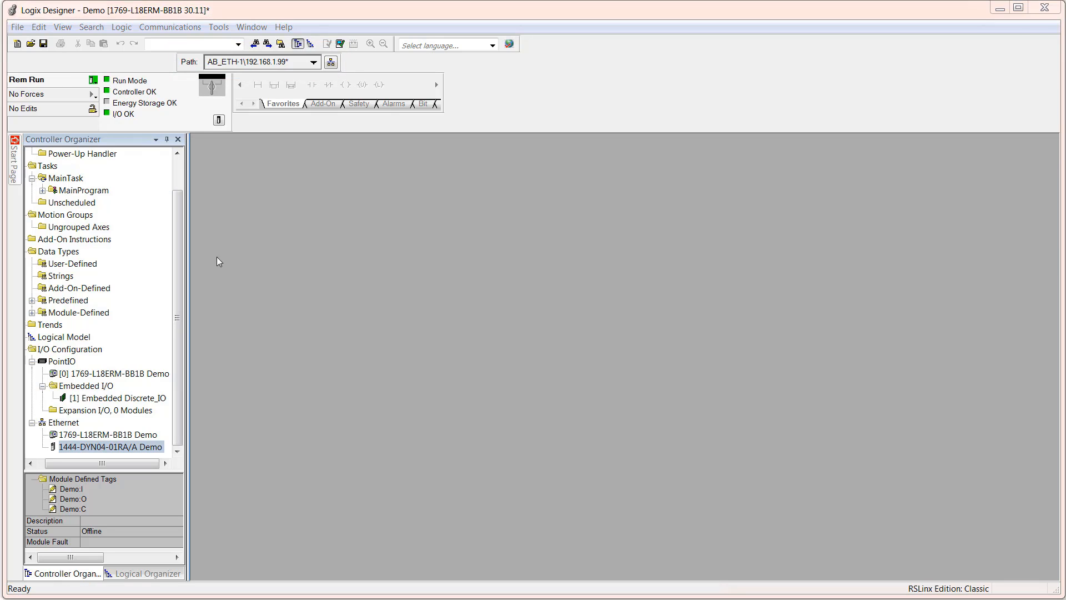
pyautogui.click(481, 444)
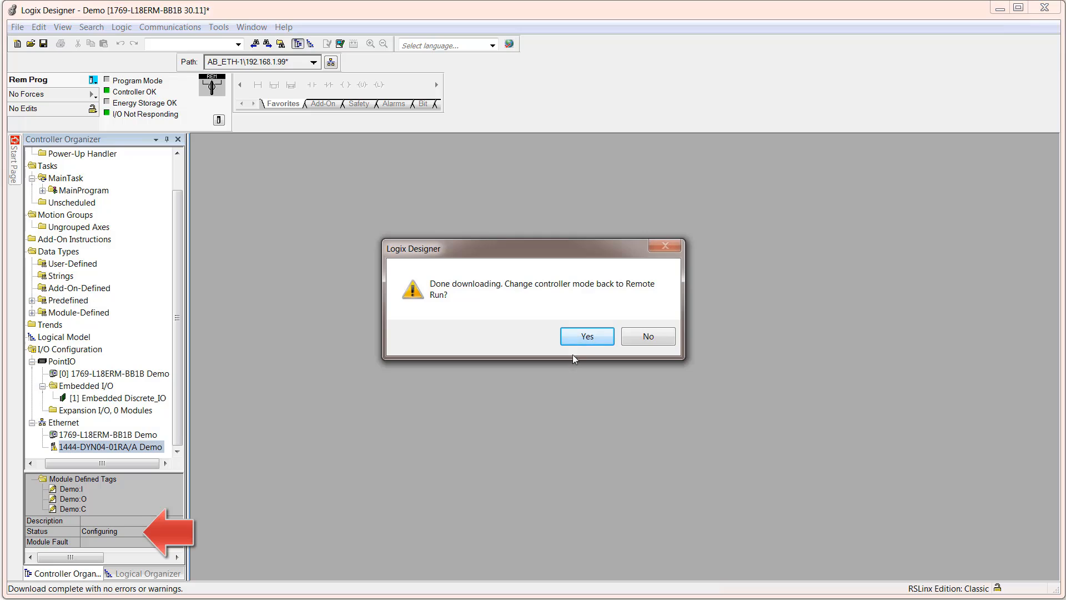
pyautogui.click(572, 338)
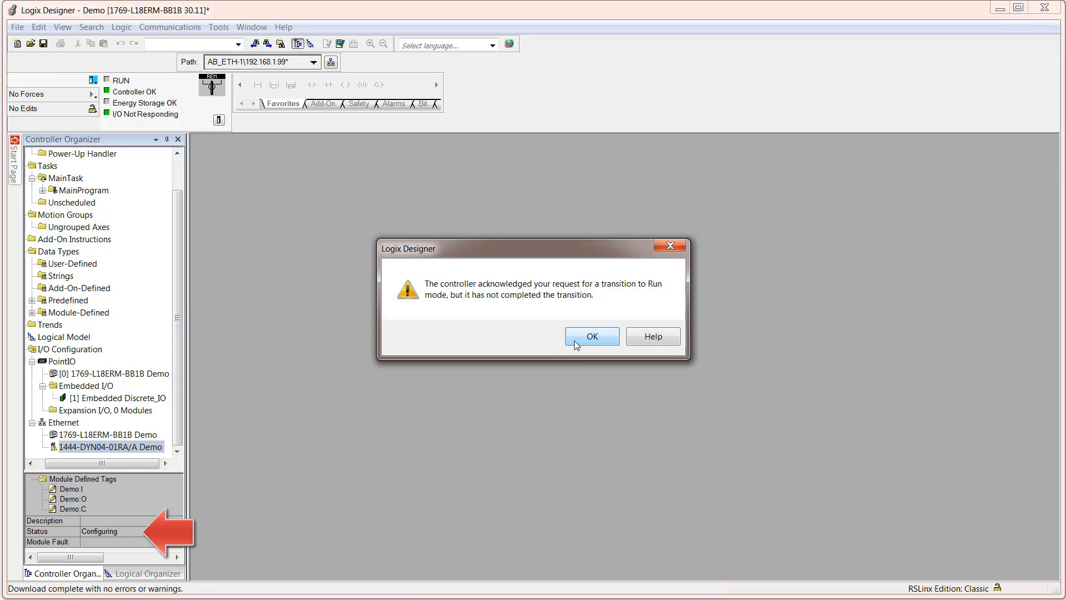
pyautogui.click(592, 336)
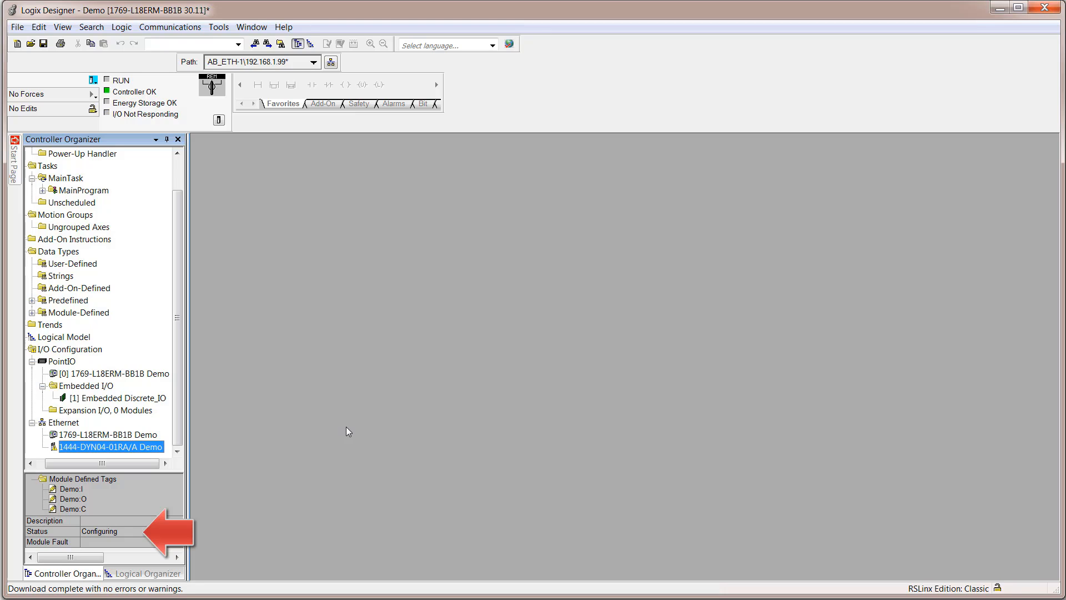
# Open the controller tags for monitoring and expand the Demo:I input tag to view its members
pyautogui.click(177, 156)
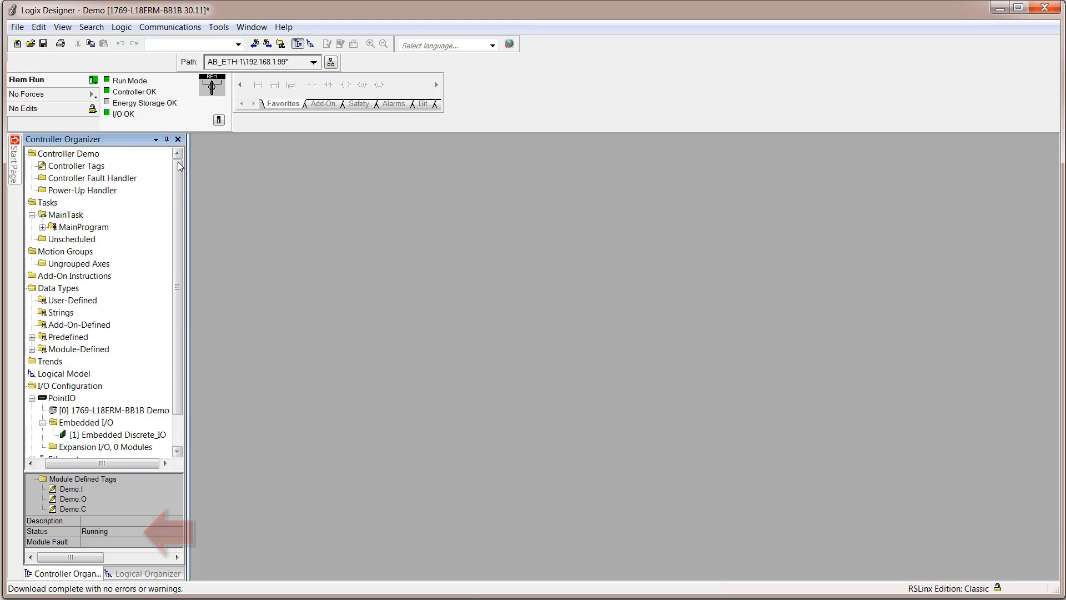
pyautogui.click(53, 166)
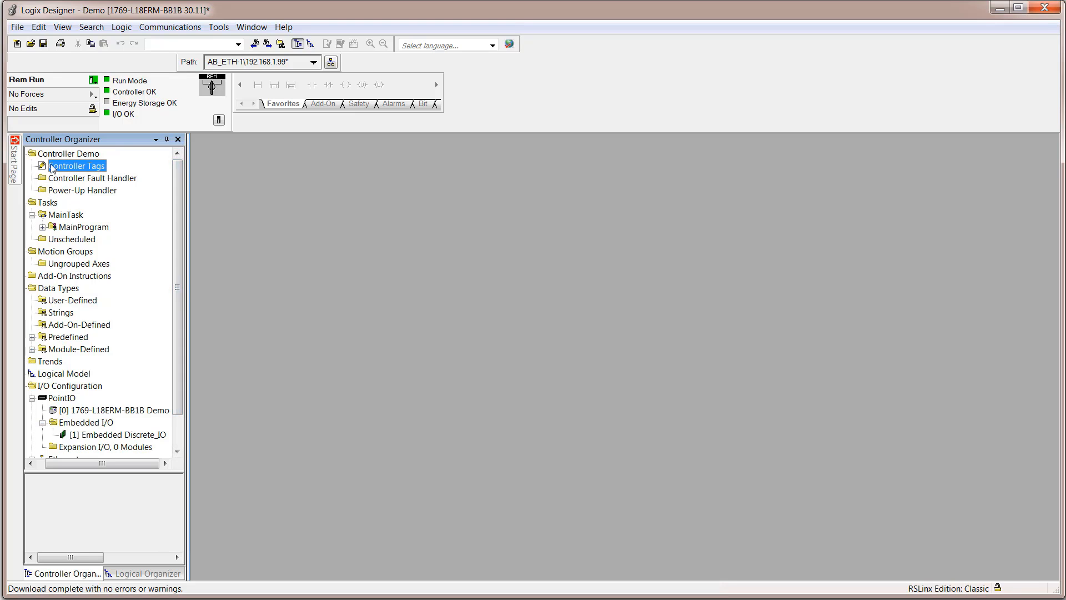
pyautogui.doubleClick(53, 166)
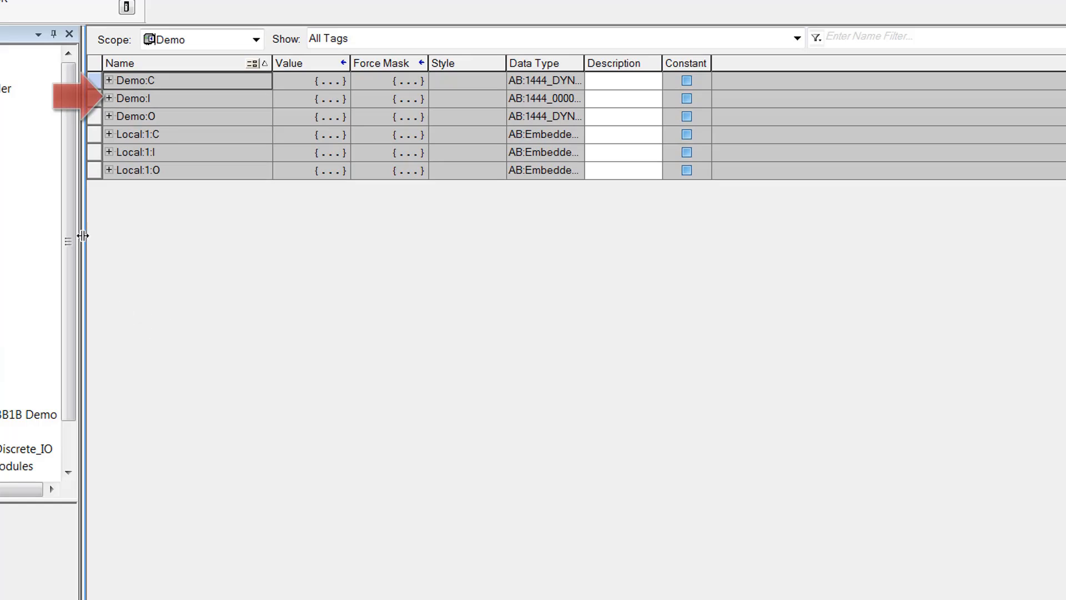
pyautogui.click(109, 98)
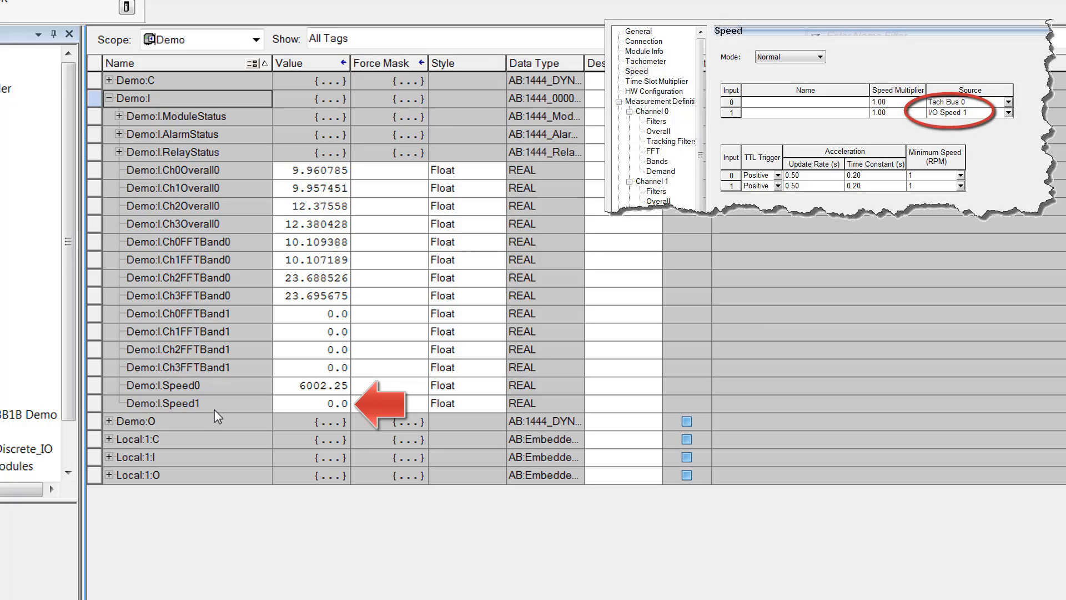
# Set the output tag Demo:O.Speed[1] to 1800 in the controller tags
pyautogui.click(109, 421)
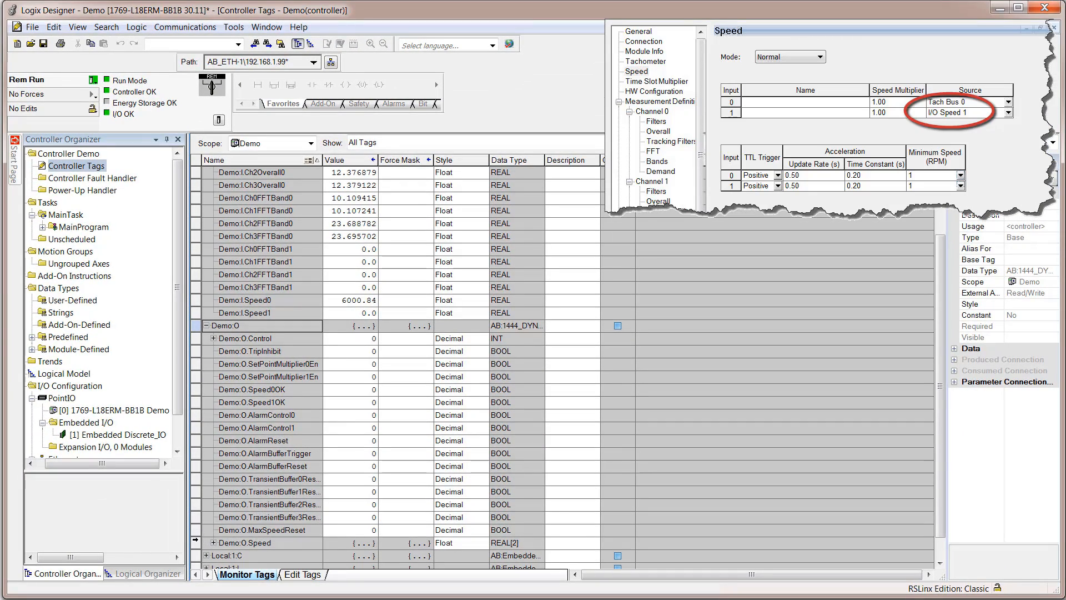
pyautogui.click(213, 542)
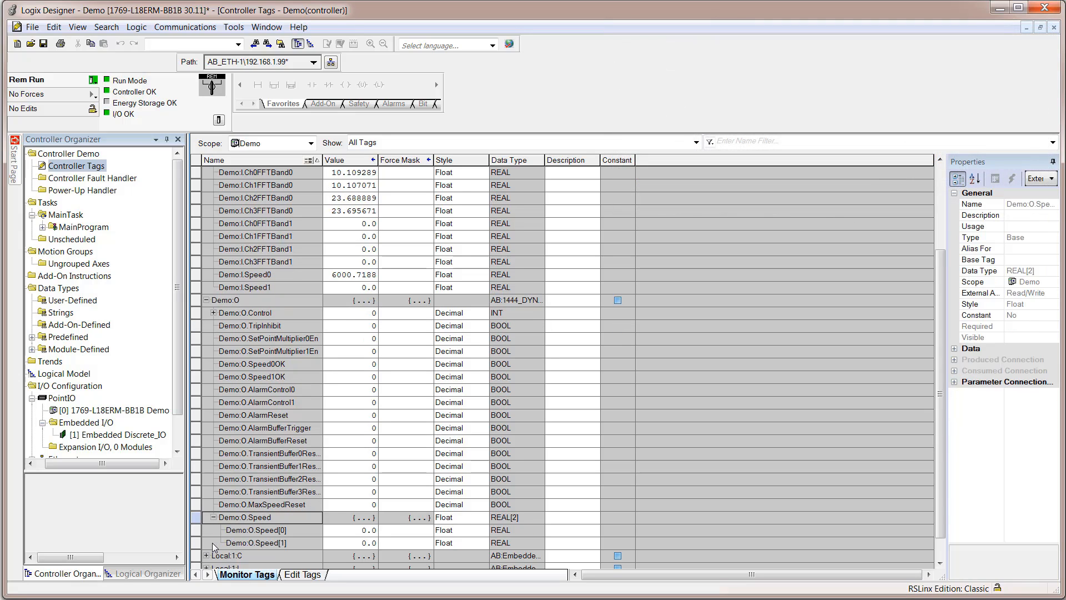
pyautogui.doubleClick(352, 544)
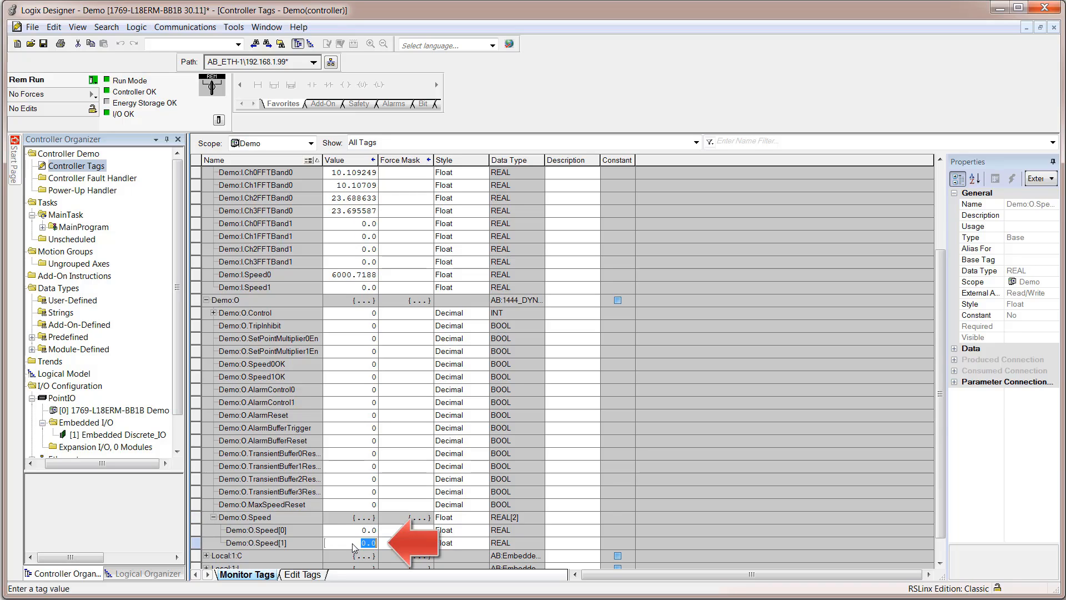
pyautogui.write('1800')
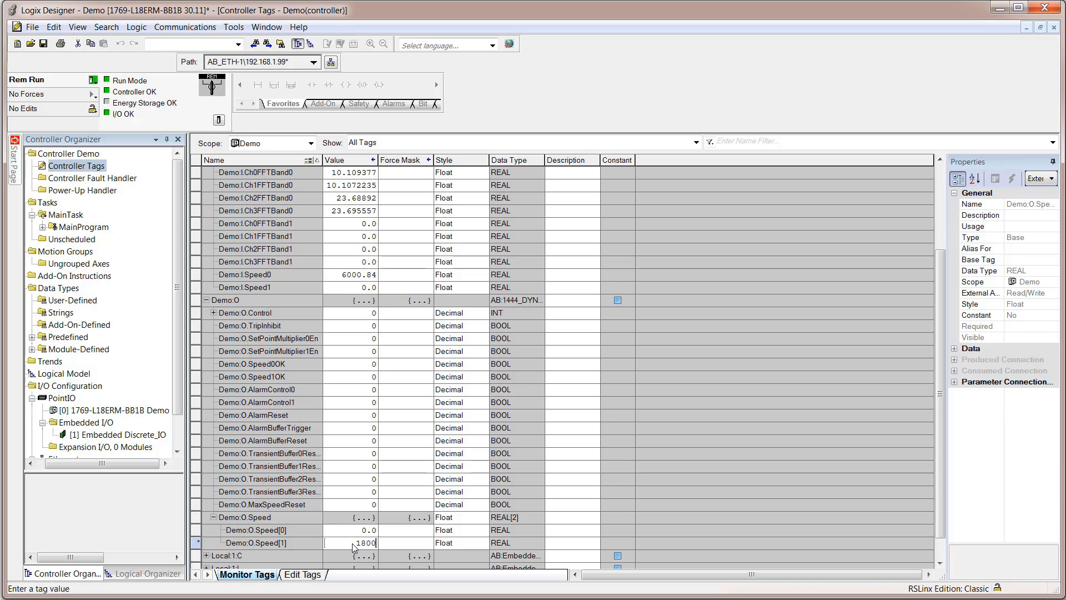
pyautogui.press('Return')
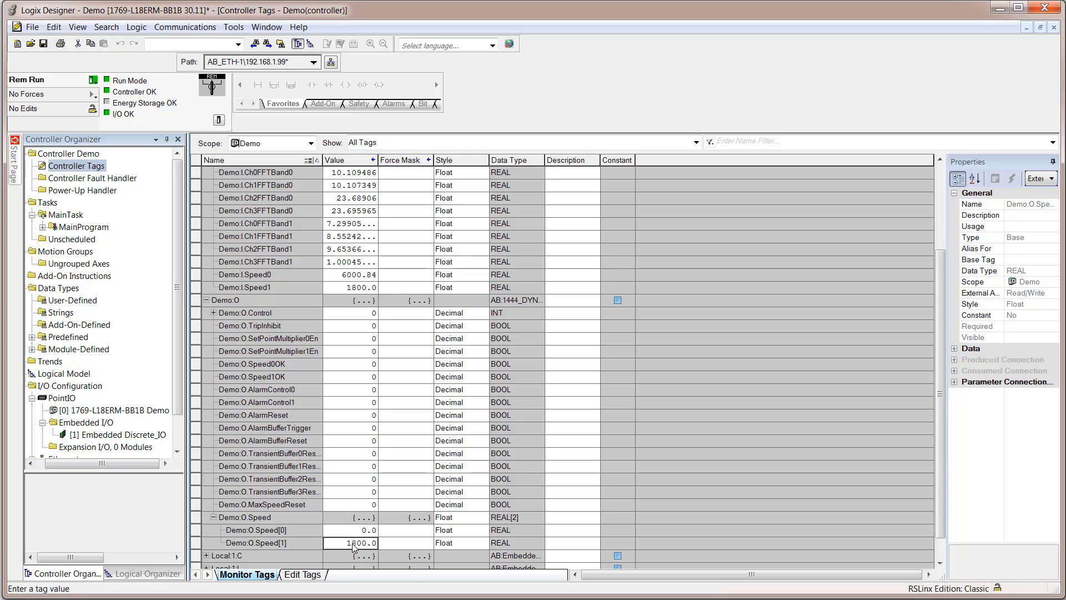